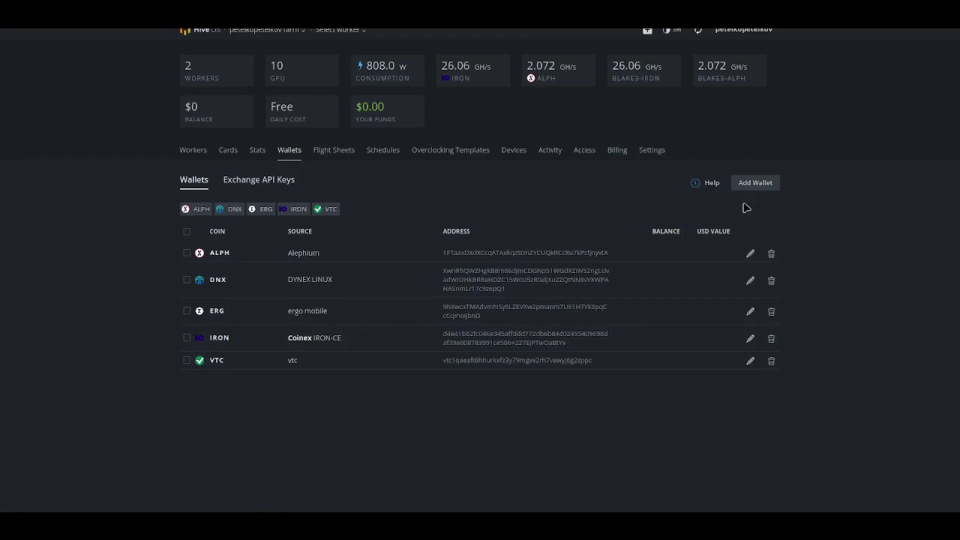
- Start a new RXD wallet and paste in its address
{"action": "left_click", "coordinate": [762, 180]}
{"action": "left_click", "coordinate": [379, 163]}
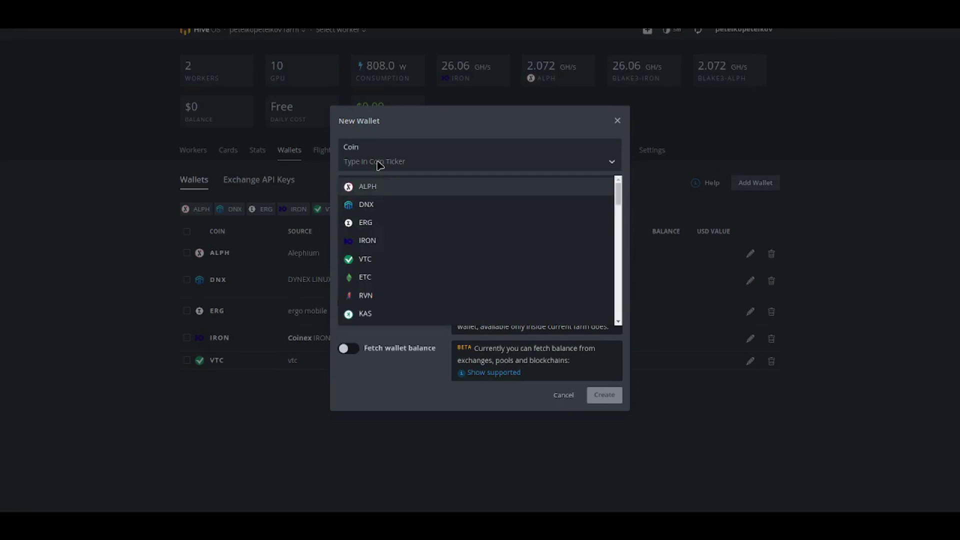
{"action": "type", "text": "rx"}
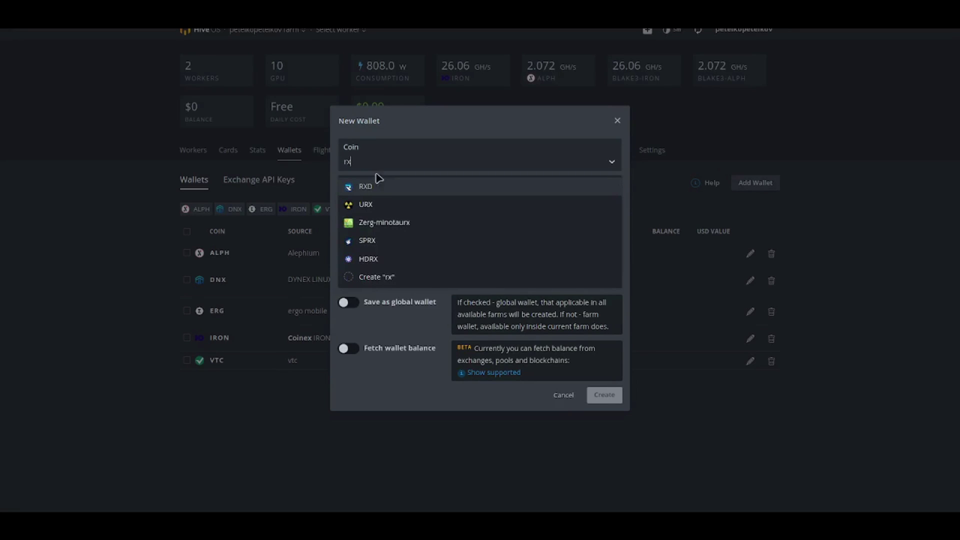
{"action": "left_click", "coordinate": [376, 187]}
{"action": "left_click", "coordinate": [378, 203]}
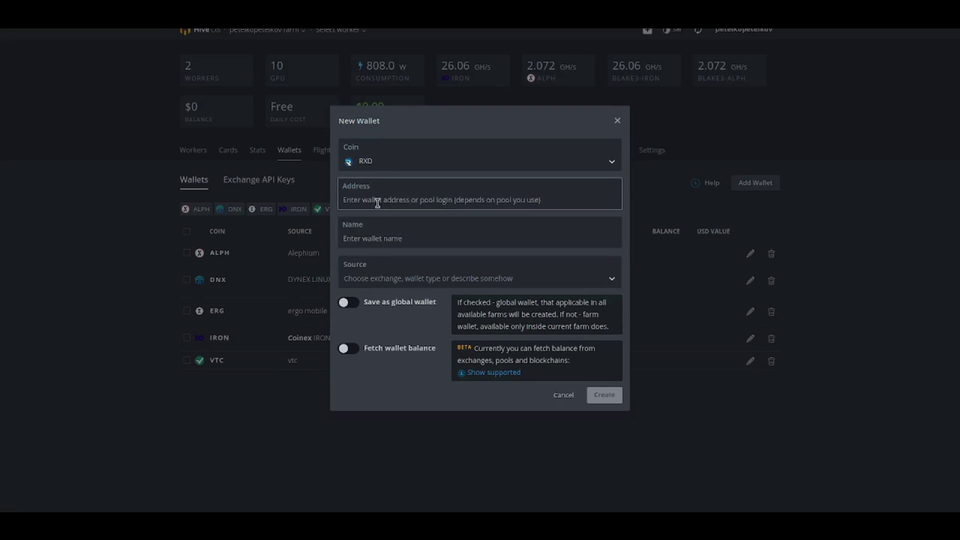
{"action": "type", "text": "1DWfQZjmq2gAJonDmnXPHq1Ltt3S69aCvZ"}
- Name the wallet RADIANT-TEST, create it, and bring up worker KIRE014-DOLE
{"action": "left_click", "coordinate": [416, 240]}
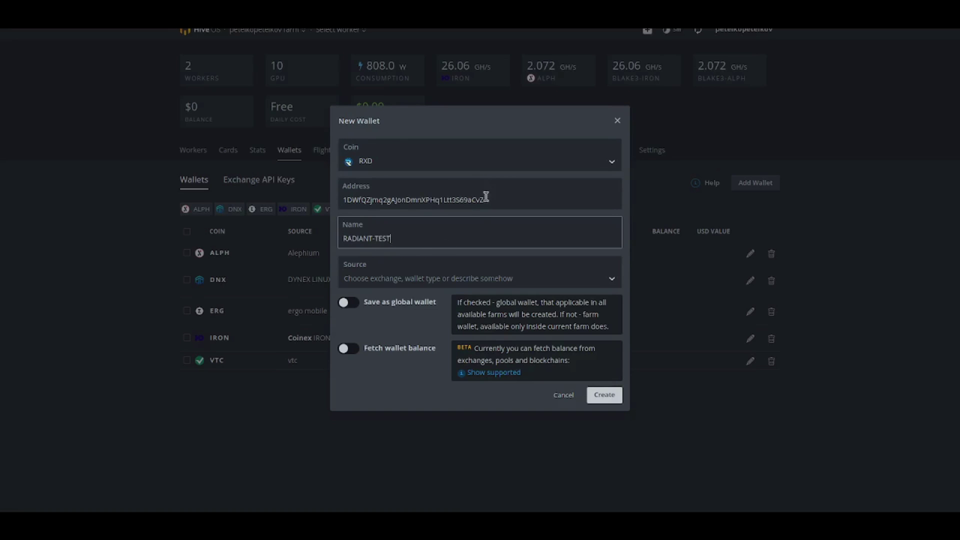
{"action": "left_click", "coordinate": [612, 396]}
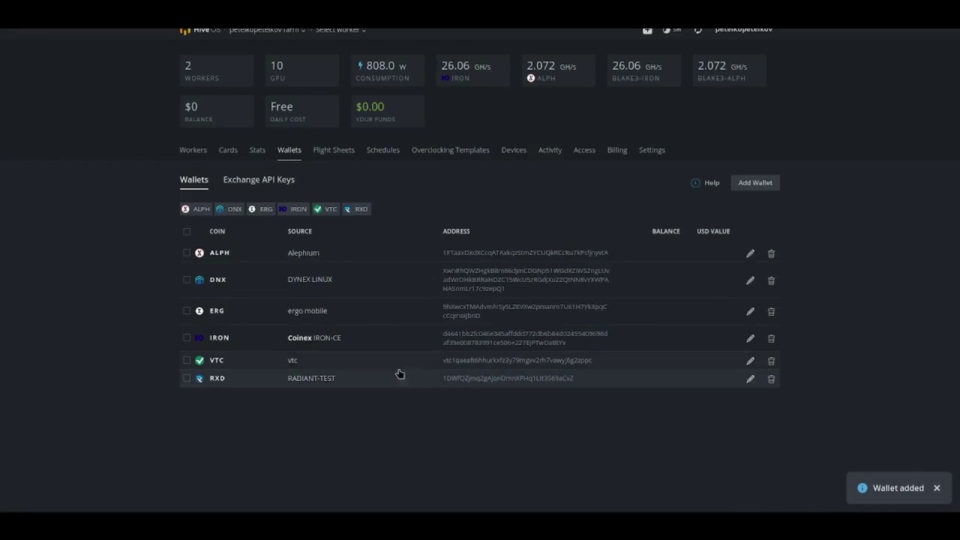
{"action": "left_click", "coordinate": [751, 379]}
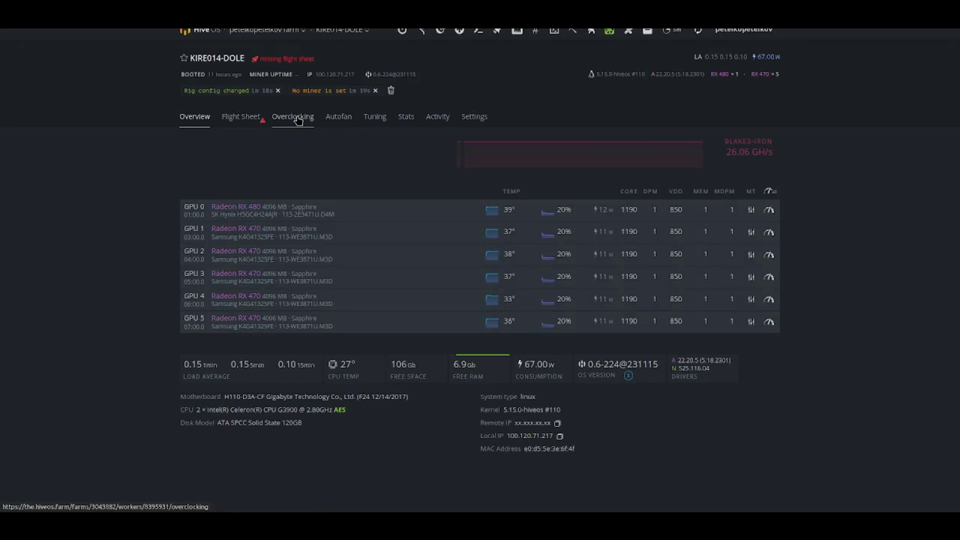
{"action": "left_click", "coordinate": [298, 119]}
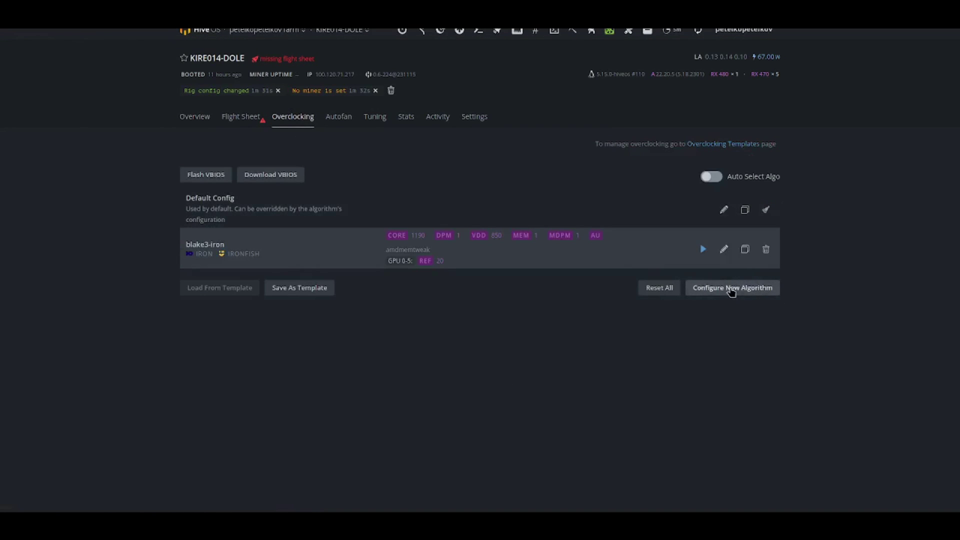
- Add a sha512256d overclock: core 1190, core state 1, 875 mV, memory clock and state 1
{"action": "left_click", "coordinate": [731, 288]}
{"action": "left_click", "coordinate": [385, 93]}
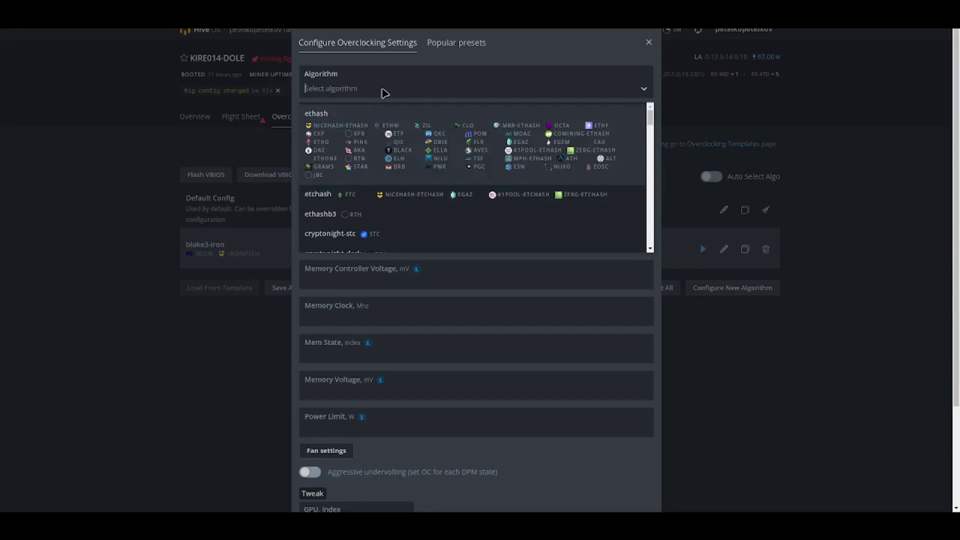
{"action": "type", "text": "sha5"}
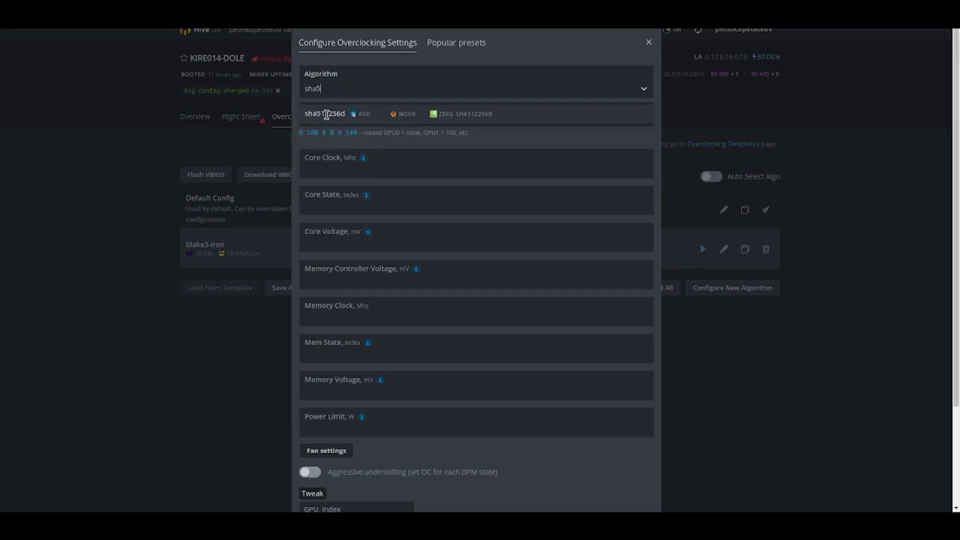
{"action": "left_click", "coordinate": [327, 115]}
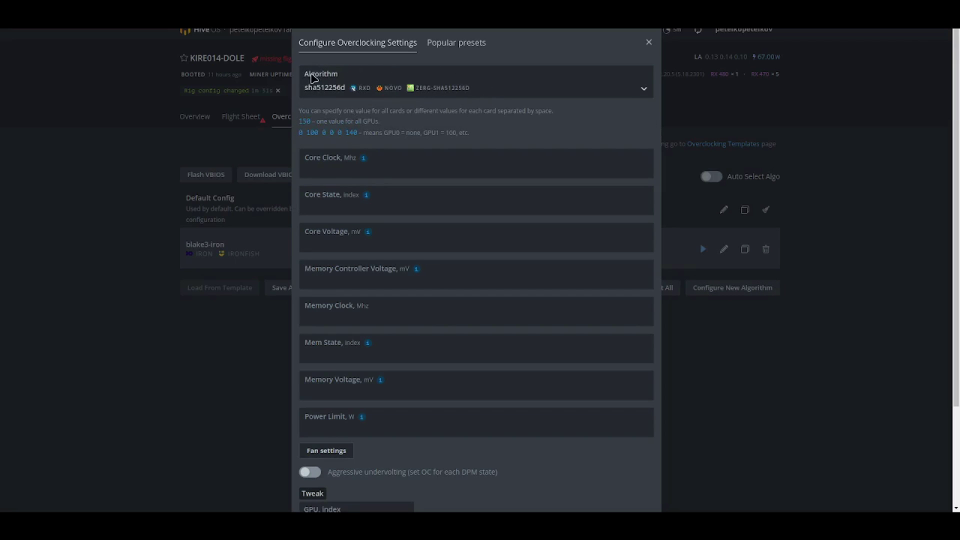
{"action": "left_click", "coordinate": [329, 169]}
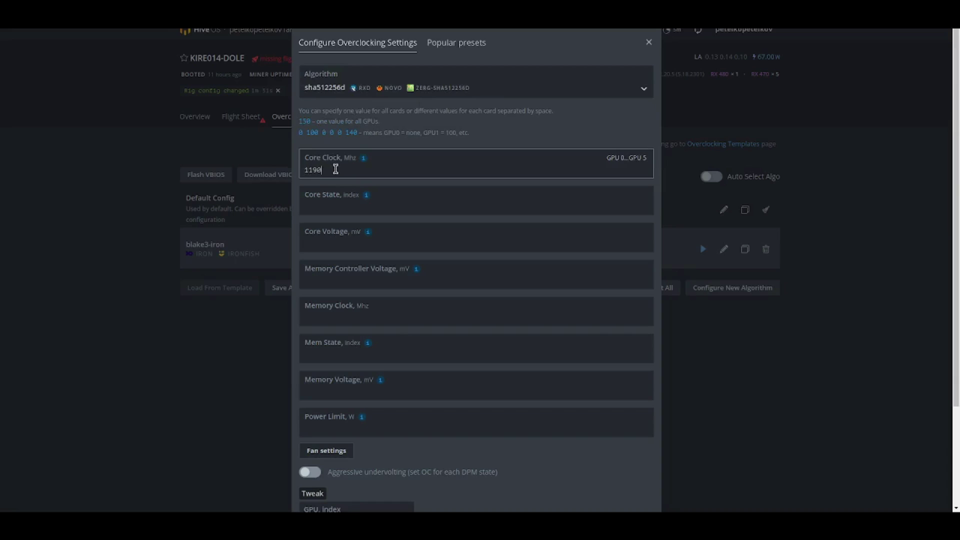
{"action": "left_click", "coordinate": [342, 204]}
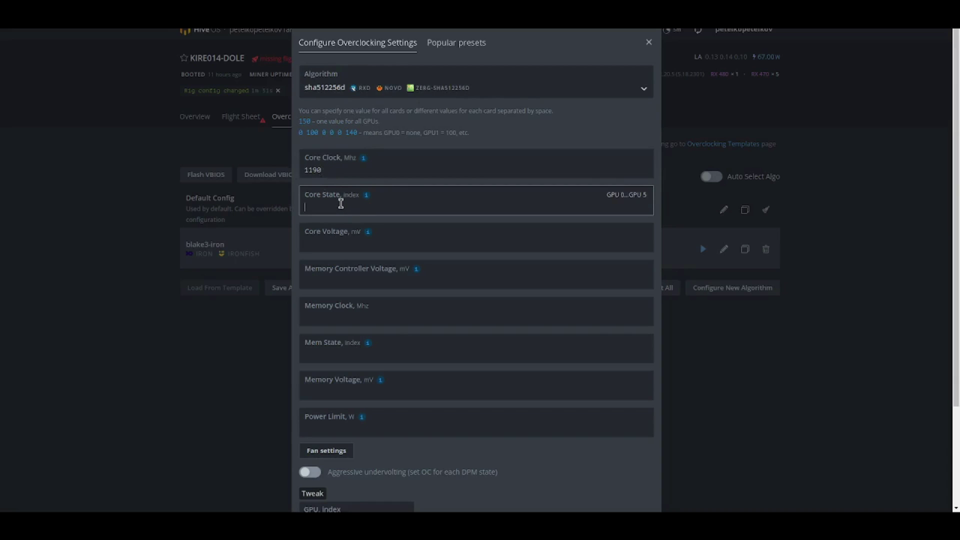
{"action": "left_click", "coordinate": [330, 247]}
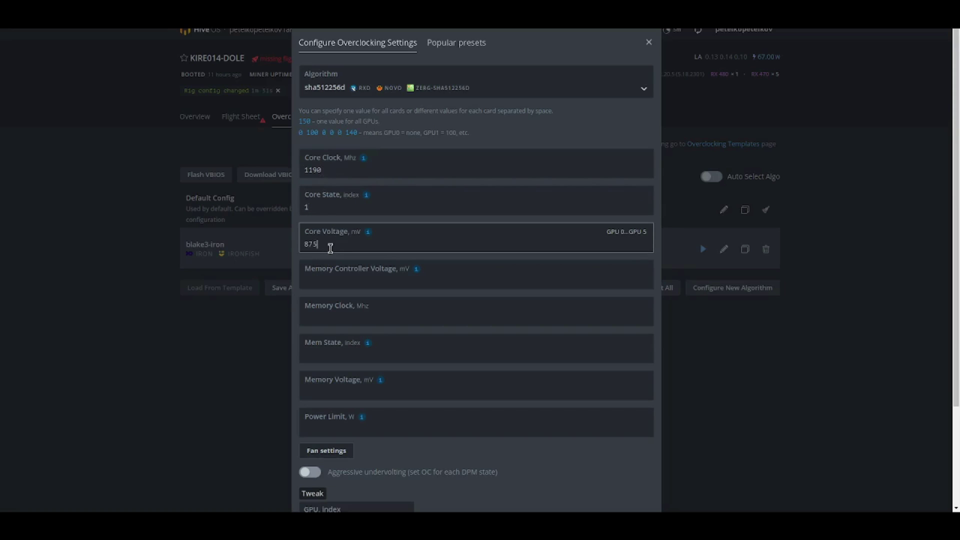
{"action": "left_click", "coordinate": [349, 319]}
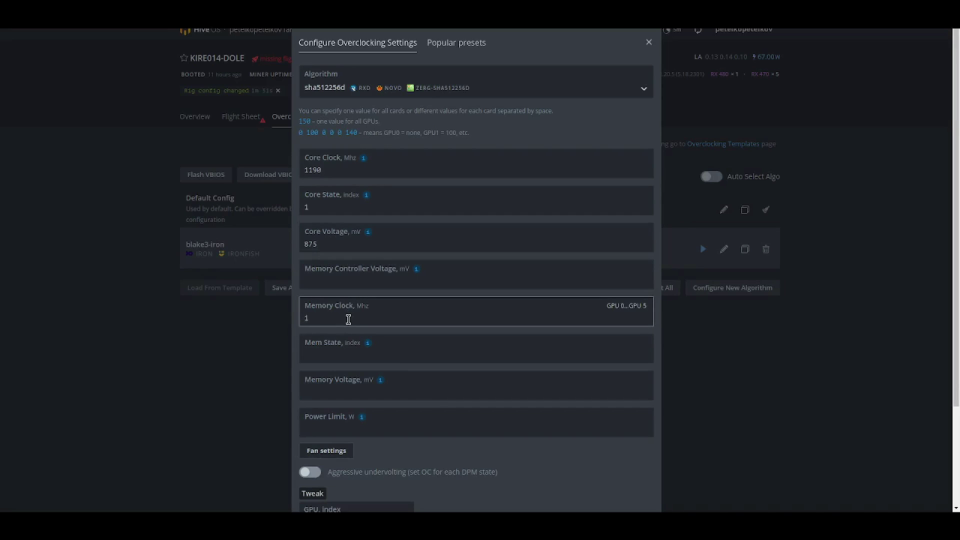
{"action": "left_click", "coordinate": [337, 360]}
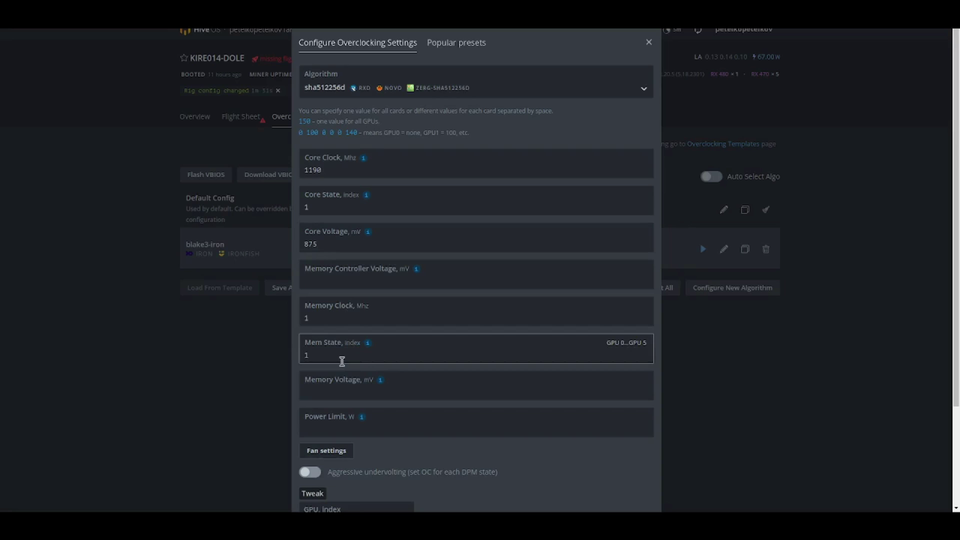
- Enable aggressive undervolting, add amdmemtweak --REF 20, save the config, and return to overview
{"action": "scroll", "coordinate": [402, 370], "scroll_direction": "down", "scroll_amount": 1}
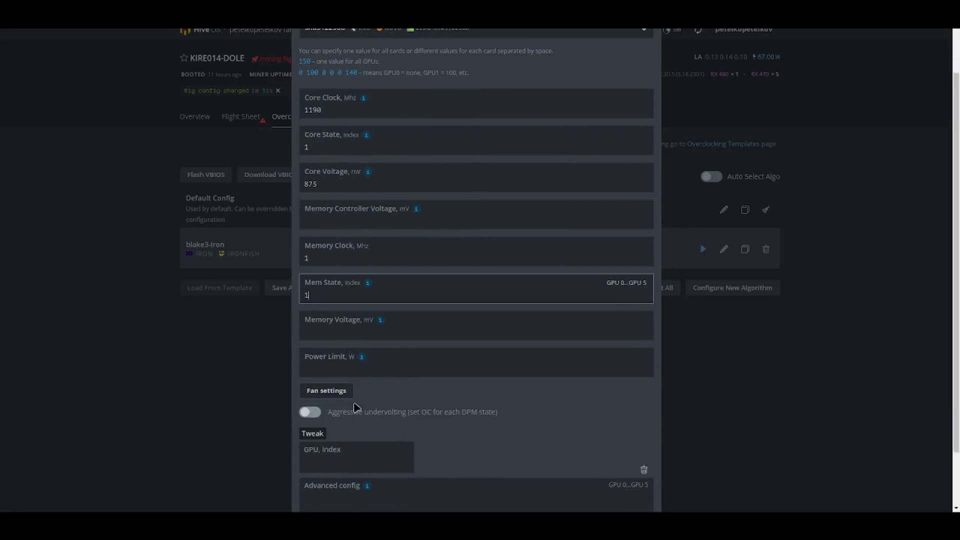
{"action": "left_click", "coordinate": [952, 434]}
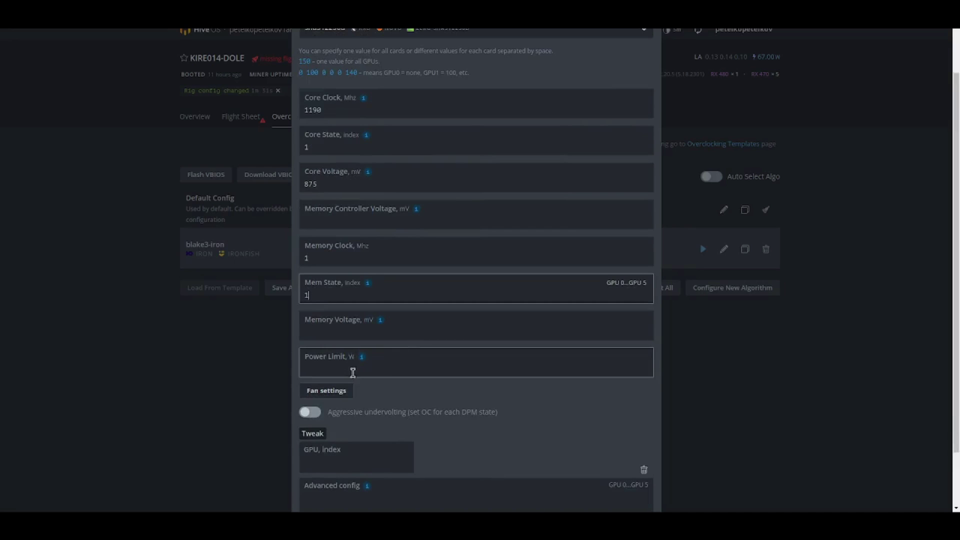
{"action": "left_click", "coordinate": [351, 418]}
{"action": "scroll", "coordinate": [464, 410], "scroll_direction": "down", "scroll_amount": 1}
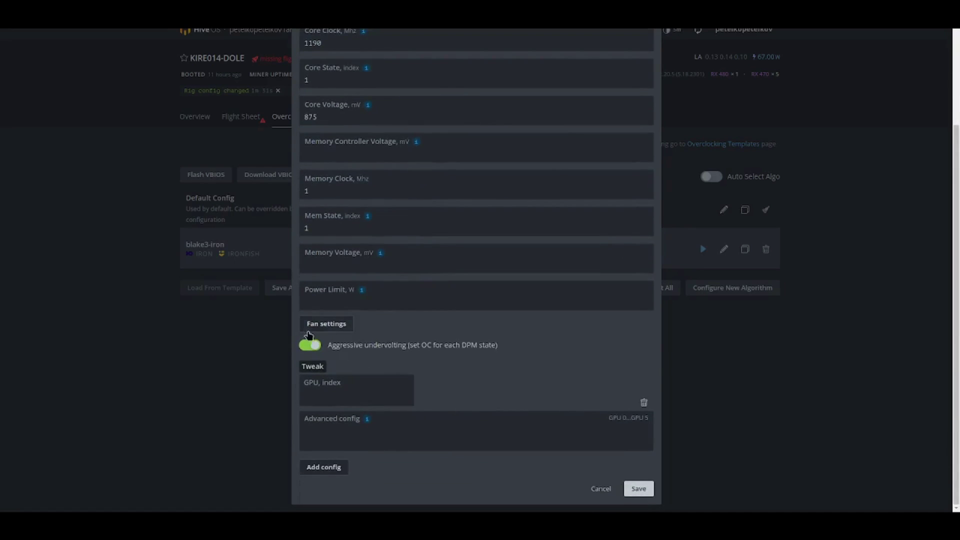
{"action": "mouse_move", "coordinate": [367, 420]}
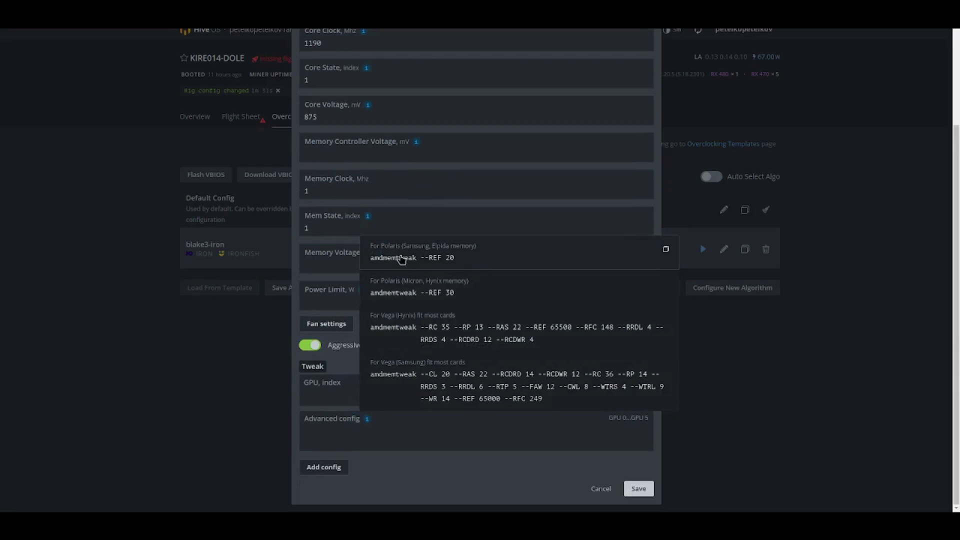
{"action": "left_click", "coordinate": [422, 263]}
{"action": "scroll", "coordinate": [515, 380], "scroll_direction": "up", "scroll_amount": 2}
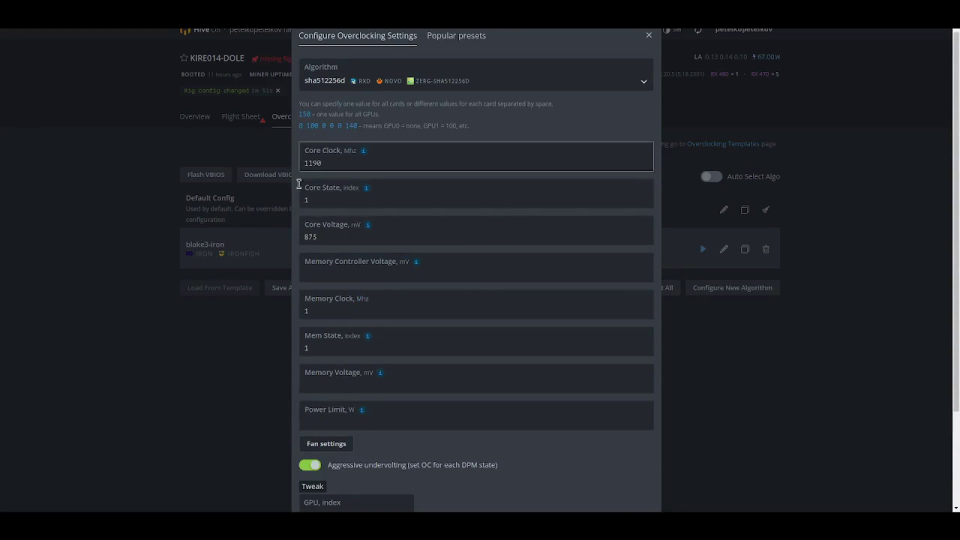
{"action": "scroll", "coordinate": [609, 289], "scroll_direction": "down", "scroll_amount": 3}
{"action": "left_click", "coordinate": [636, 488]}
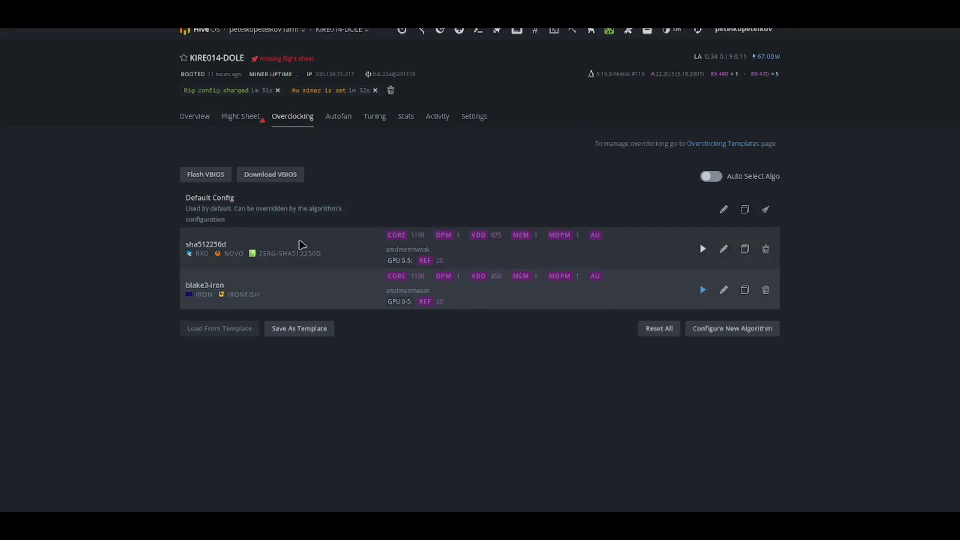
{"action": "left_click", "coordinate": [201, 119]}
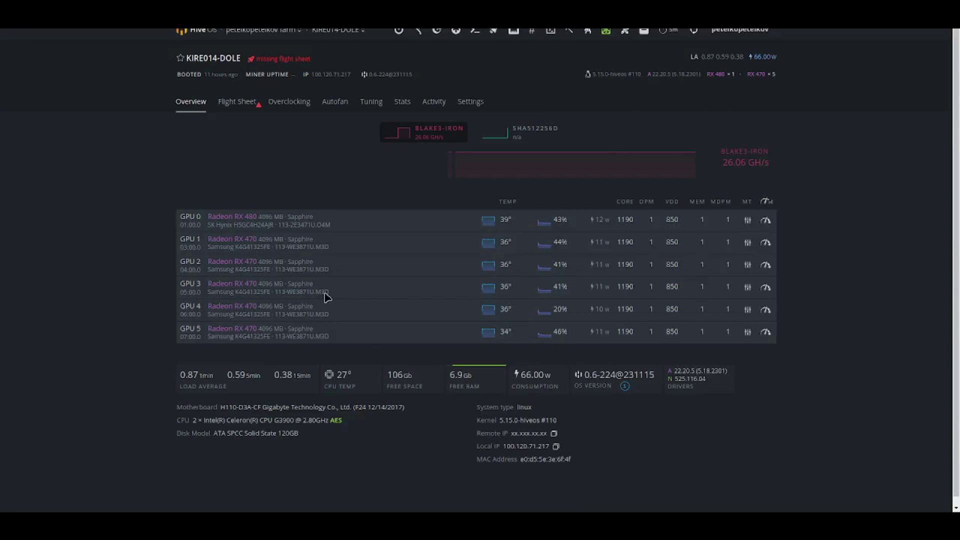
- Go from the worker's Flight Sheet tab to the farm's Flight Sheets page
{"action": "left_click", "coordinate": [230, 104]}
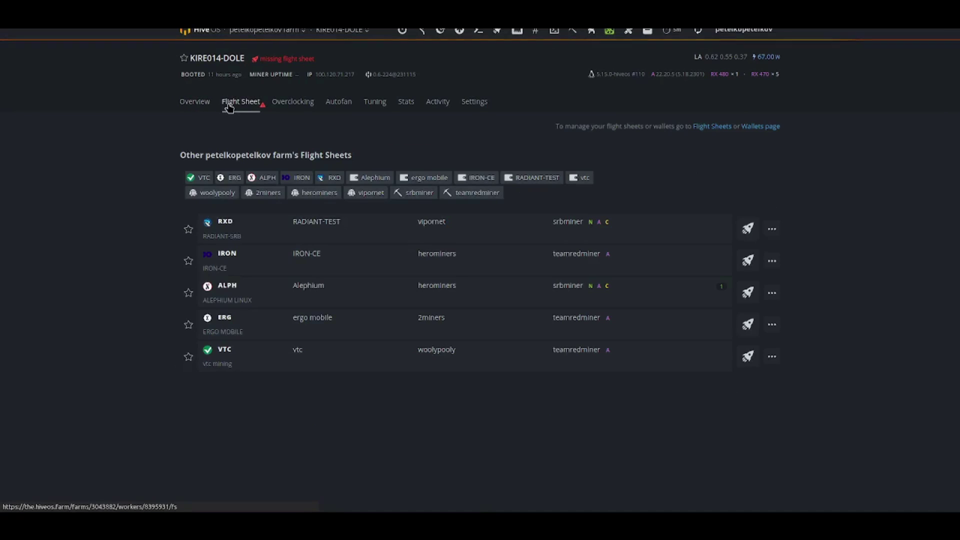
{"action": "left_click", "coordinate": [703, 126]}
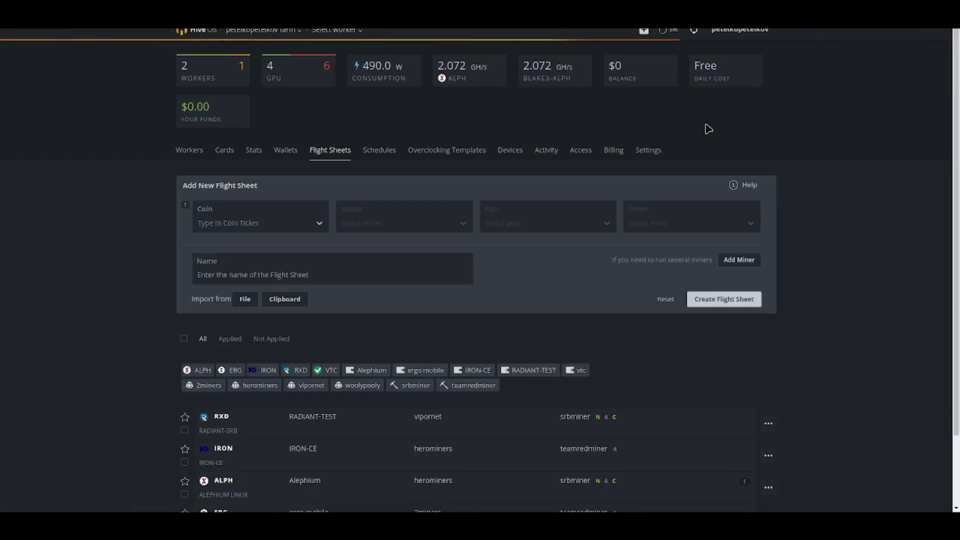
- Set the new flight sheet's coin to RXD and wallet to RADIANT-TEST
{"action": "left_click", "coordinate": [254, 228]}
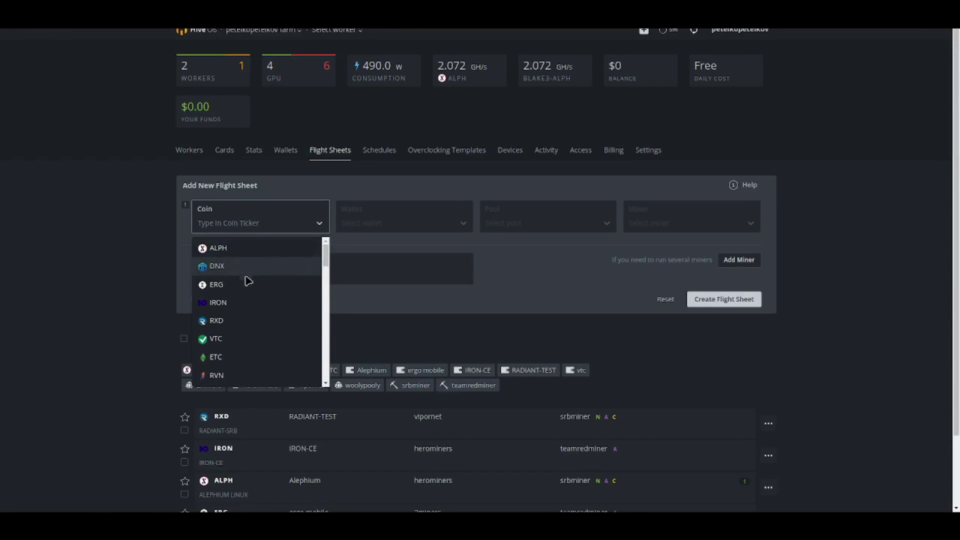
{"action": "left_click", "coordinate": [241, 321]}
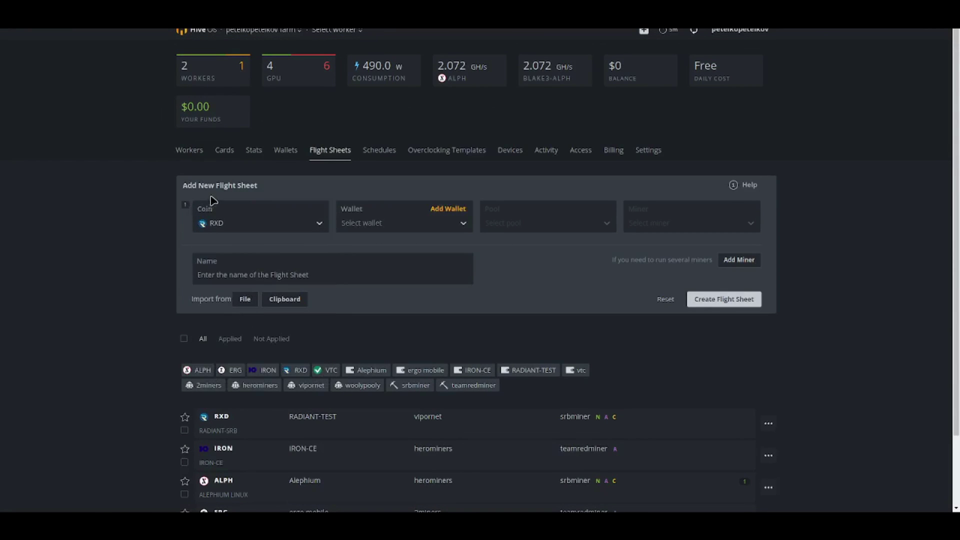
{"action": "left_click", "coordinate": [369, 228]}
{"action": "left_click", "coordinate": [382, 250]}
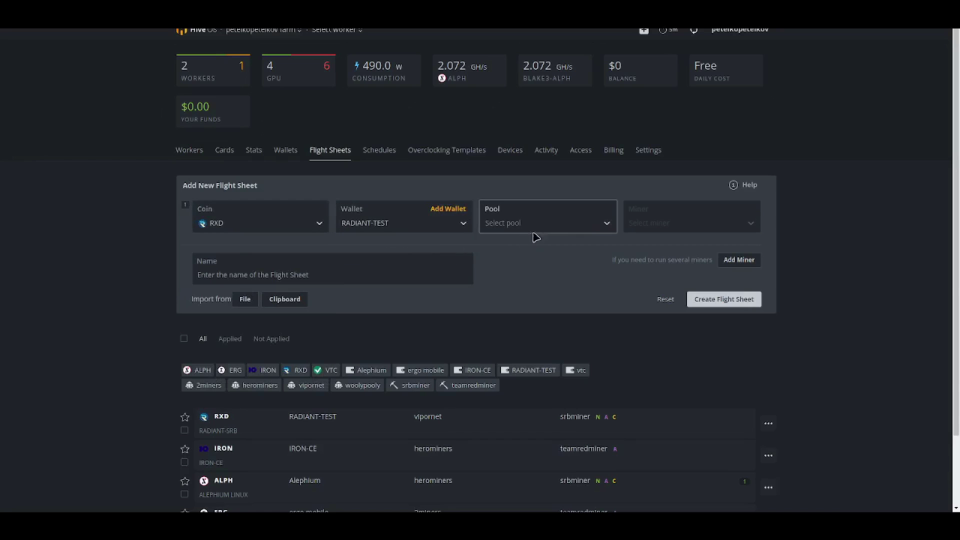
- Choose the vipornet pool with its Germany and France servers
{"action": "left_click", "coordinate": [537, 223]}
{"action": "scroll", "coordinate": [547, 320], "scroll_direction": "down", "scroll_amount": 5}
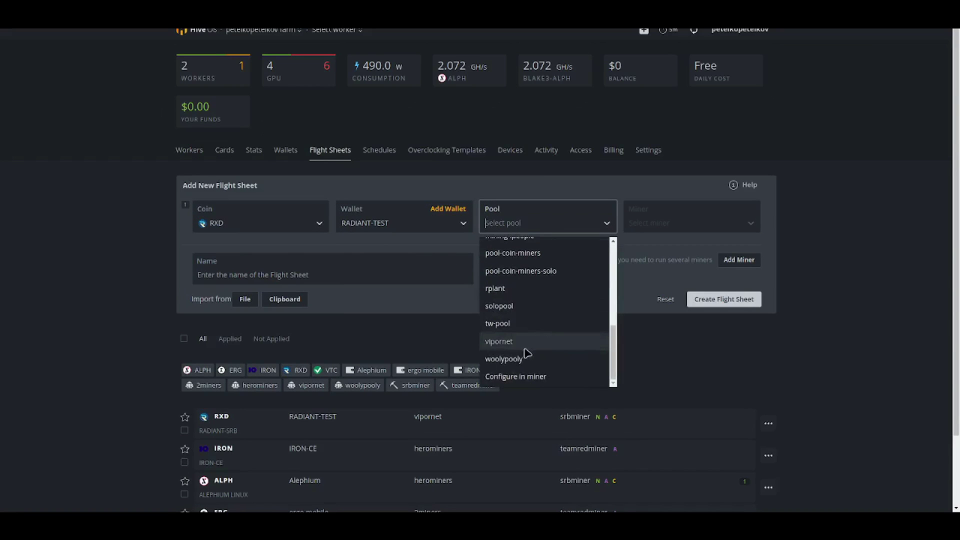
{"action": "left_click", "coordinate": [526, 342]}
{"action": "left_click", "coordinate": [348, 245]}
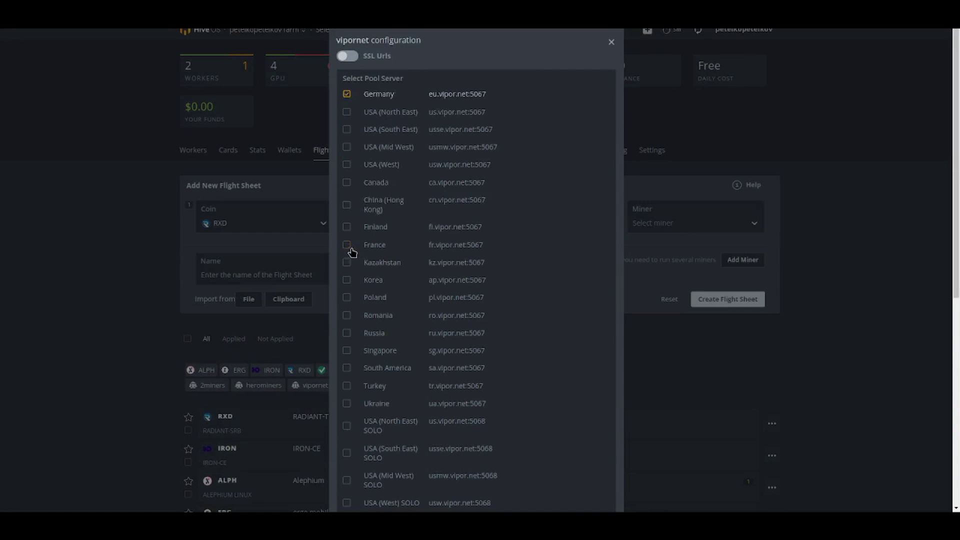
{"action": "left_click", "coordinate": [348, 245]}
{"action": "scroll", "coordinate": [532, 339], "scroll_direction": "down", "scroll_amount": 10}
{"action": "left_click", "coordinate": [599, 488]}
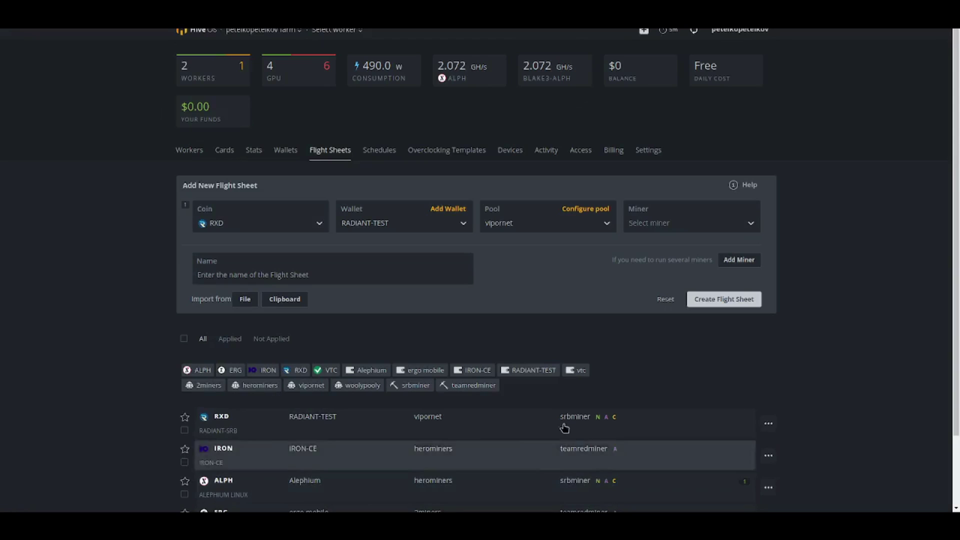
- Select lolMiner from the full miner list and open its configuration
{"action": "left_click", "coordinate": [665, 223]}
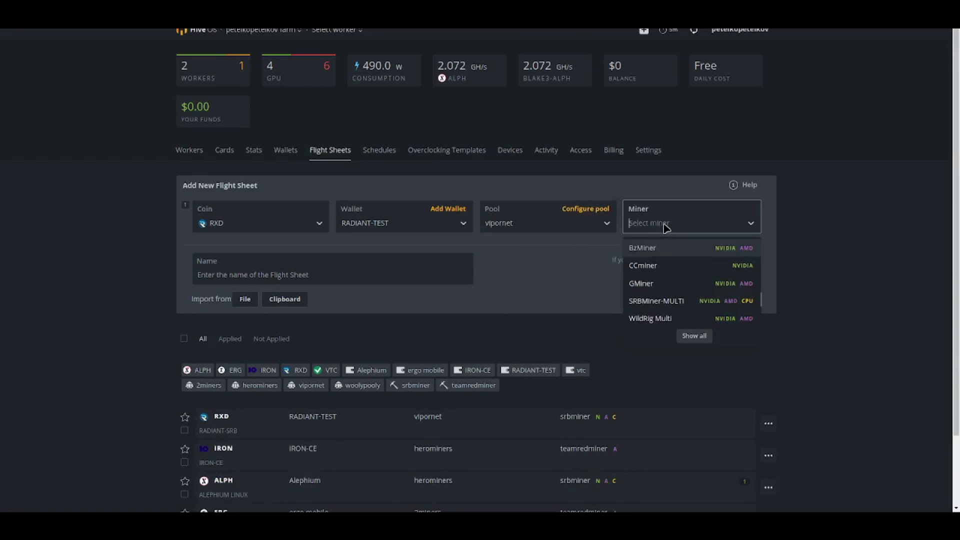
{"action": "left_click", "coordinate": [689, 342]}
{"action": "scroll", "coordinate": [695, 343], "scroll_direction": "down", "scroll_amount": 5}
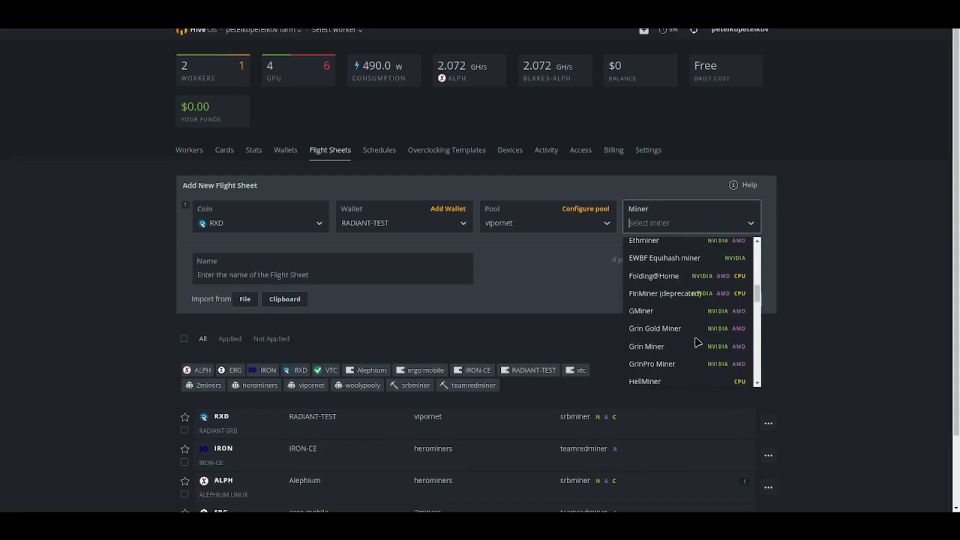
{"action": "scroll", "coordinate": [699, 344], "scroll_direction": "down", "scroll_amount": 2}
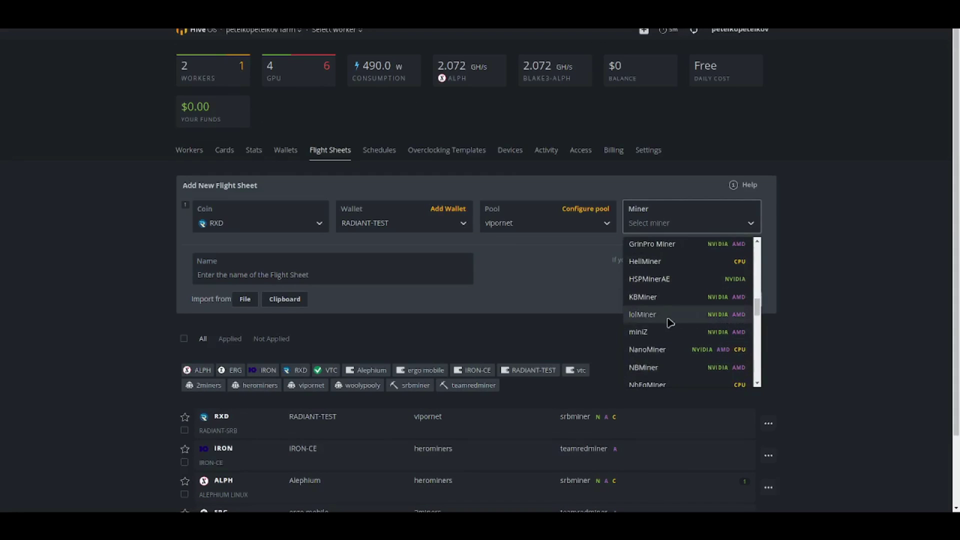
{"action": "left_click", "coordinate": [643, 315]}
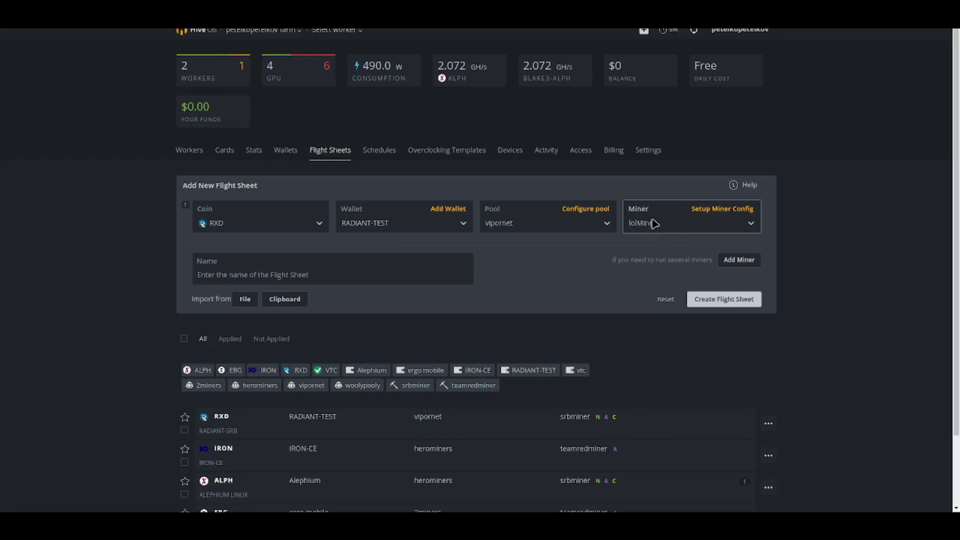
{"action": "left_click", "coordinate": [722, 208]}
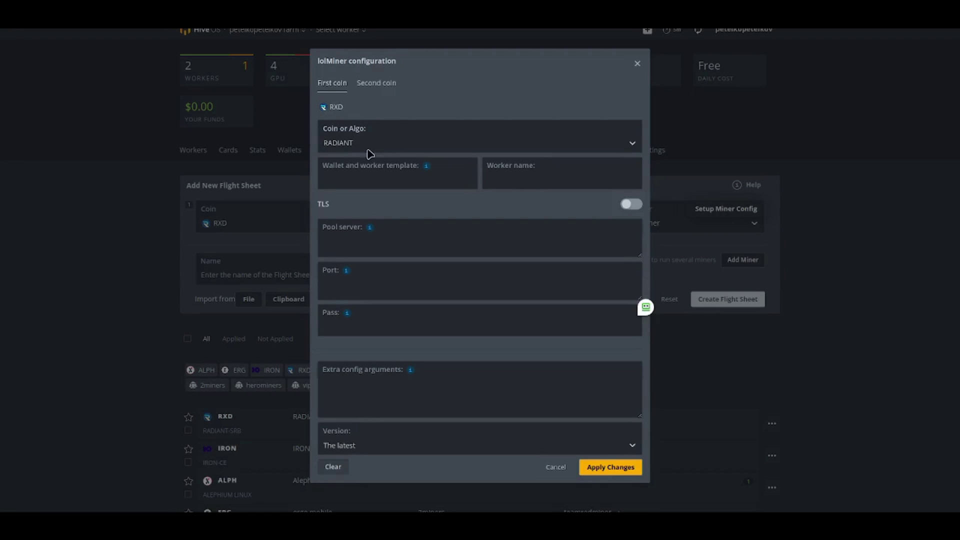
- Set lolMiner's wallet template to %WAL% and worker name to %WORKER_NAME%
{"action": "mouse_move", "coordinate": [422, 172]}
{"action": "left_click", "coordinate": [443, 210]}
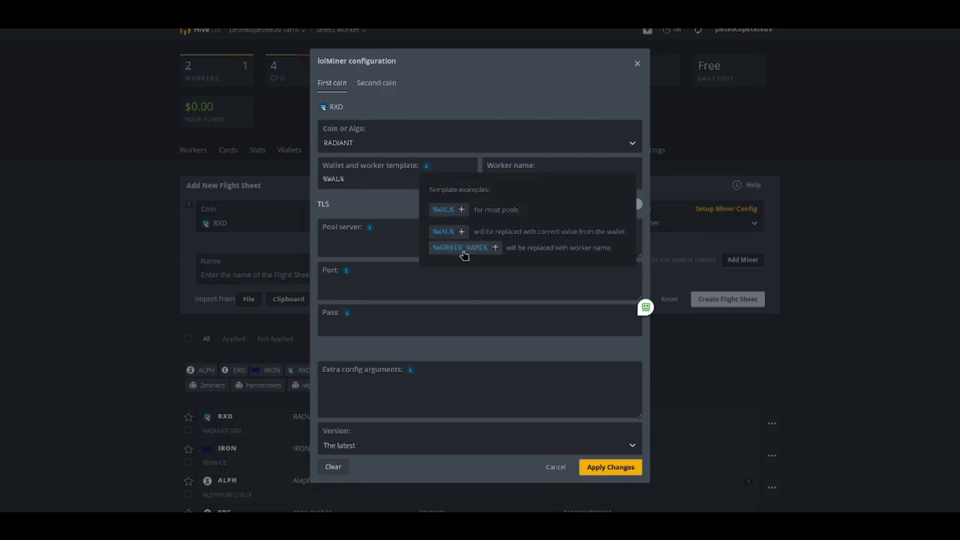
{"action": "left_click", "coordinate": [460, 250]}
{"action": "left_click_drag", "start_coordinate": [344, 179], "coordinate": [398, 180]}
{"action": "key", "text": "ctrl+c"}
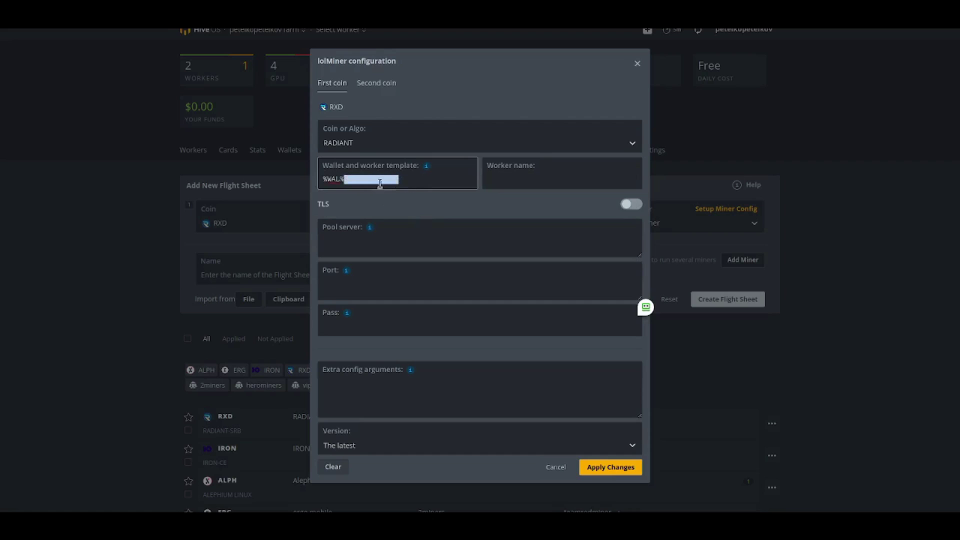
{"action": "key", "text": "BackSpace"}
{"action": "left_click", "coordinate": [497, 181]}
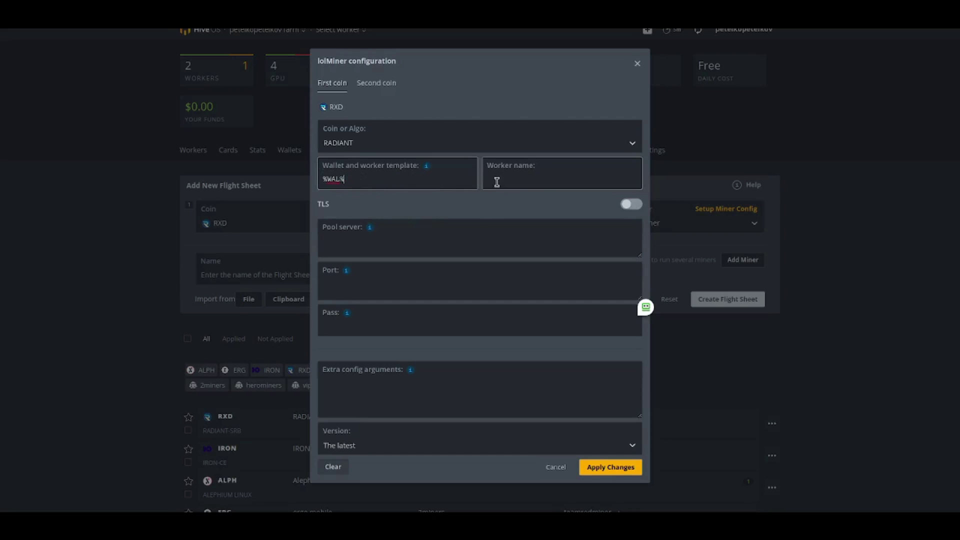
{"action": "key", "text": "ctrl+v"}
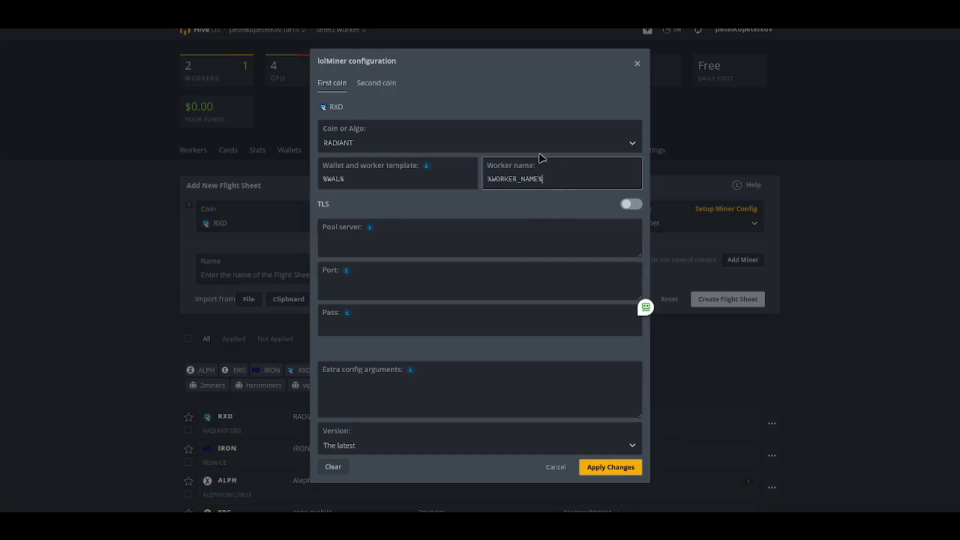
{"action": "mouse_move", "coordinate": [371, 228]}
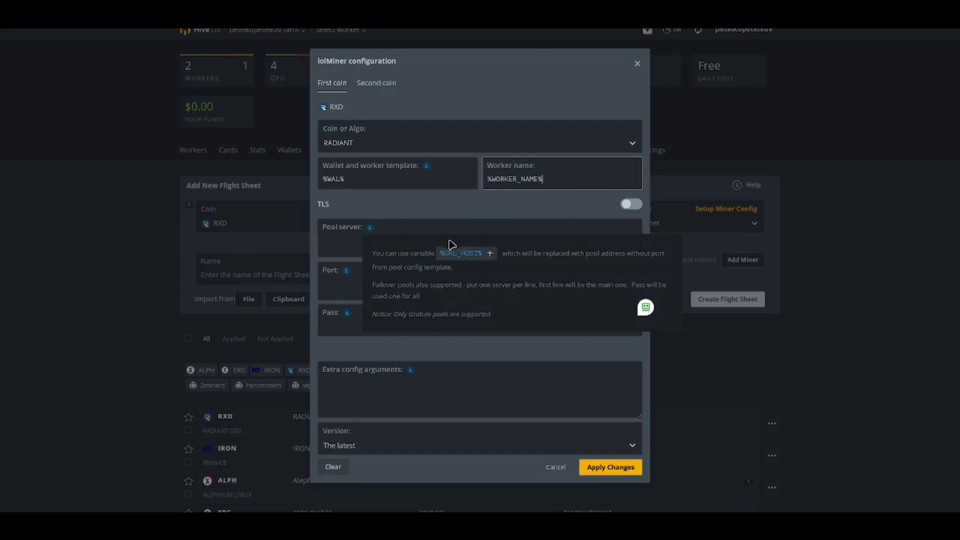
{"action": "left_click", "coordinate": [464, 252]}
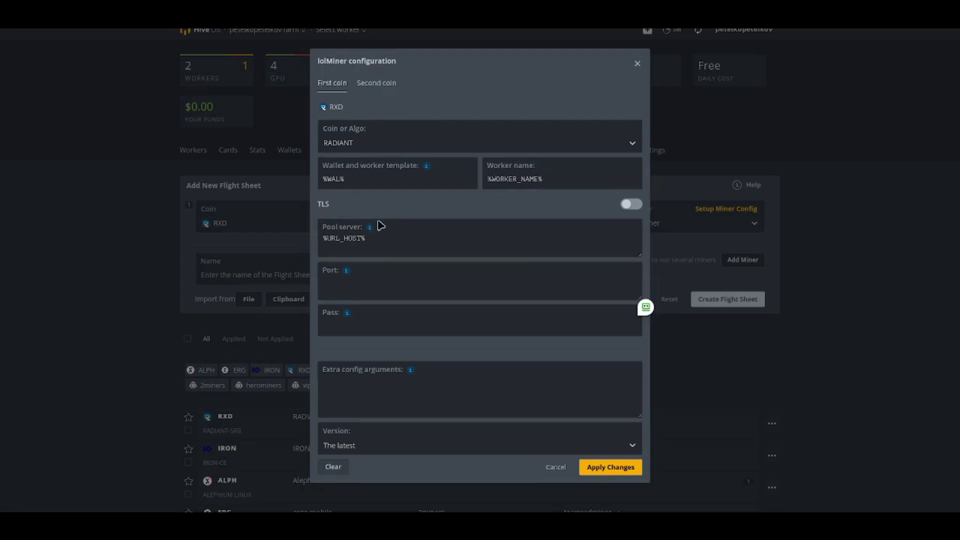
{"action": "mouse_move", "coordinate": [346, 271]}
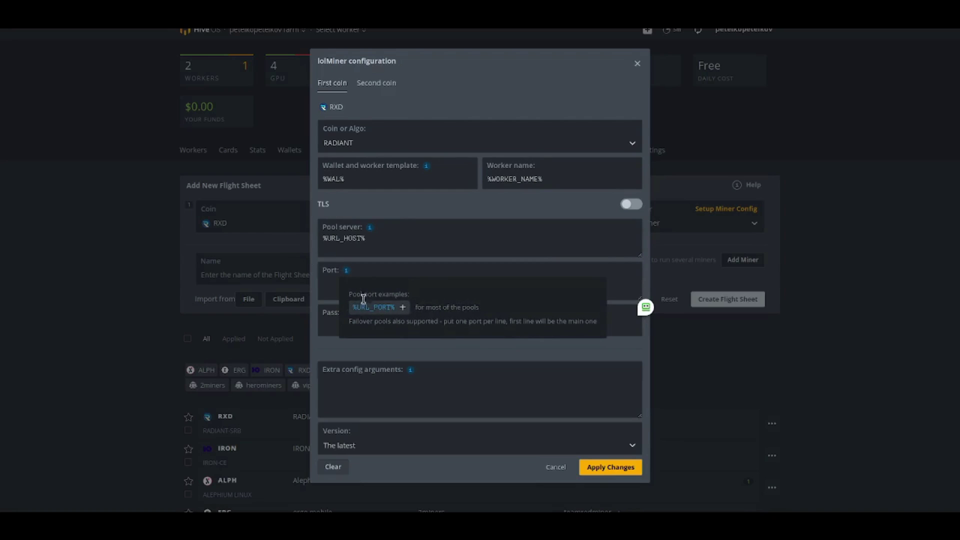
{"action": "left_click", "coordinate": [372, 307]}
{"action": "mouse_move", "coordinate": [348, 316]}
{"action": "left_click", "coordinate": [361, 352]}
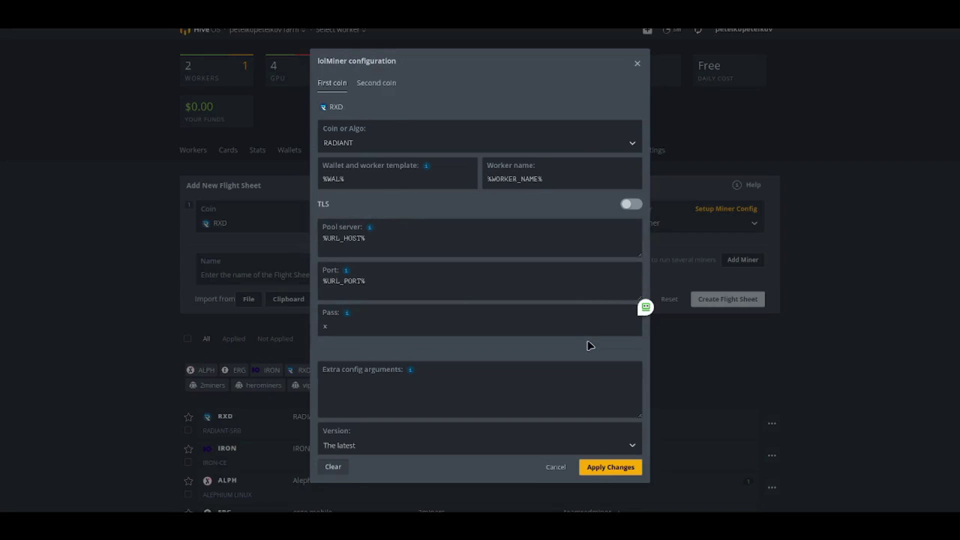
{"action": "mouse_move", "coordinate": [411, 369]}
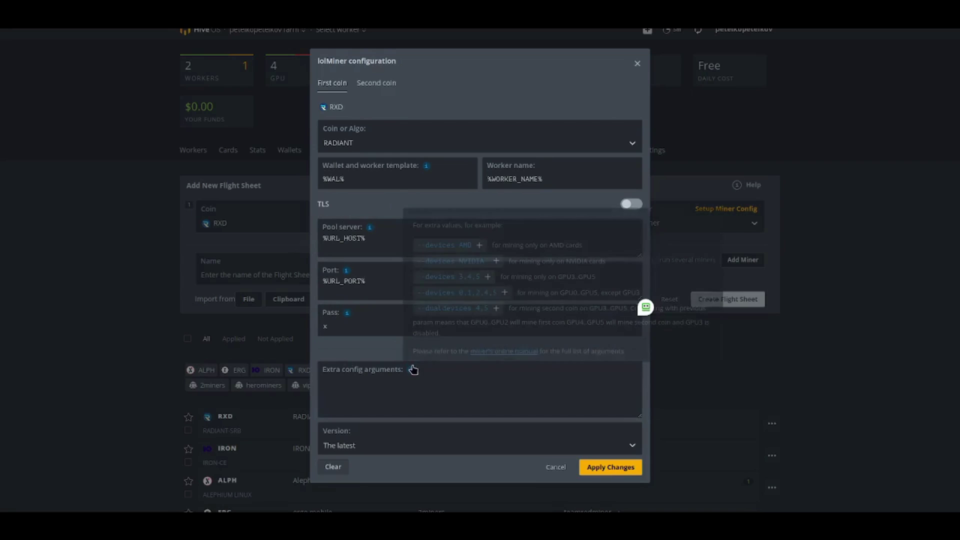
{"action": "left_click", "coordinate": [455, 246]}
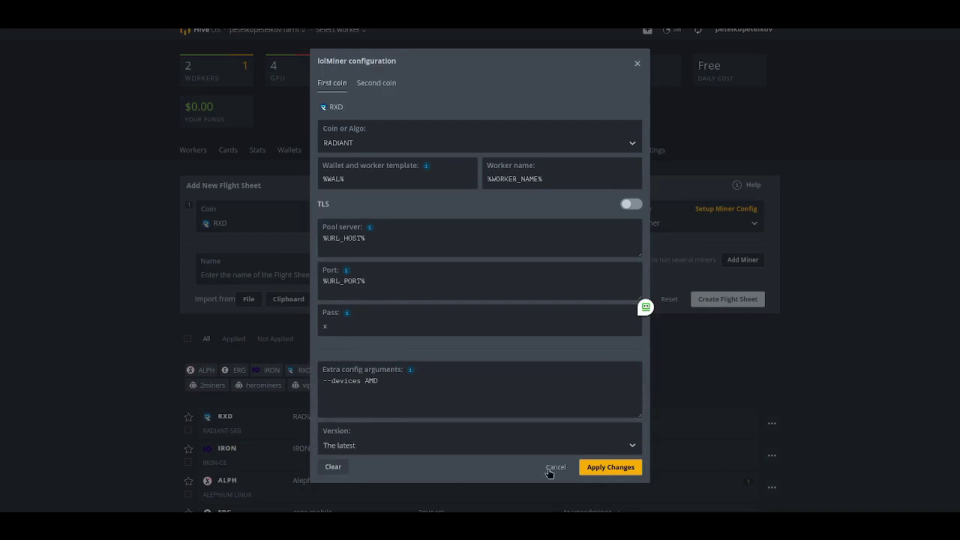
{"action": "left_click", "coordinate": [607, 469]}
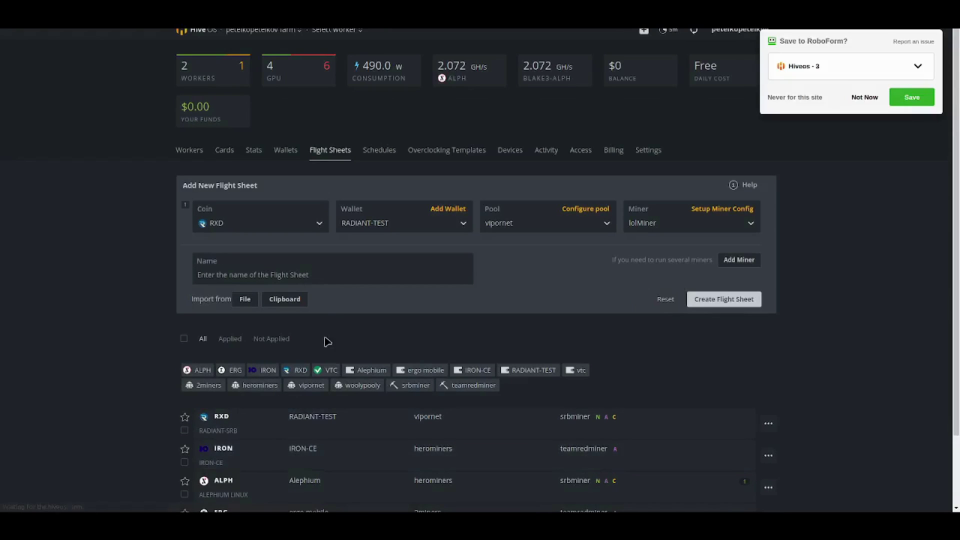
- Dismiss the RoboForm prompt, name the sheet RADIANT-LOL, and create it
{"action": "left_click", "coordinate": [862, 103]}
{"action": "left_click", "coordinate": [291, 277]}
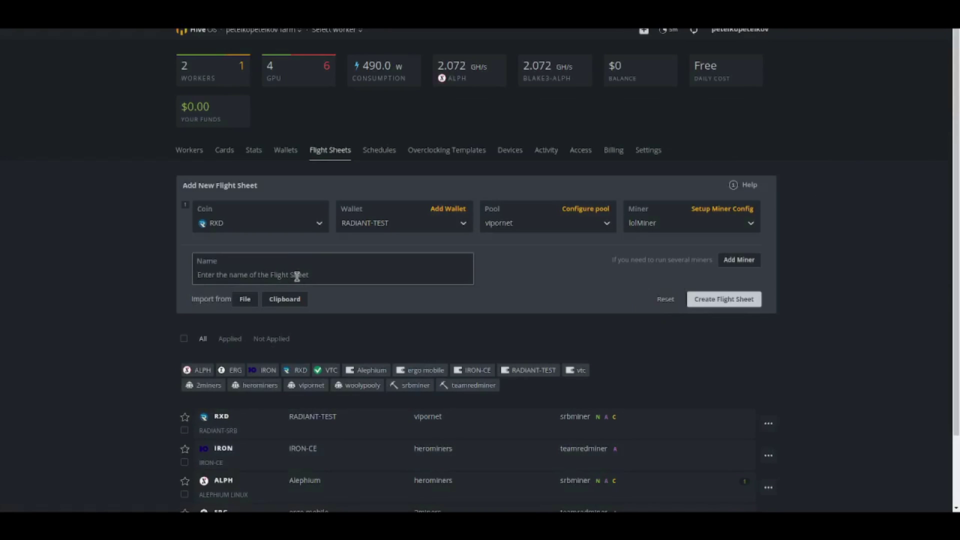
{"action": "type", "text": "RADIANT-LOL"}
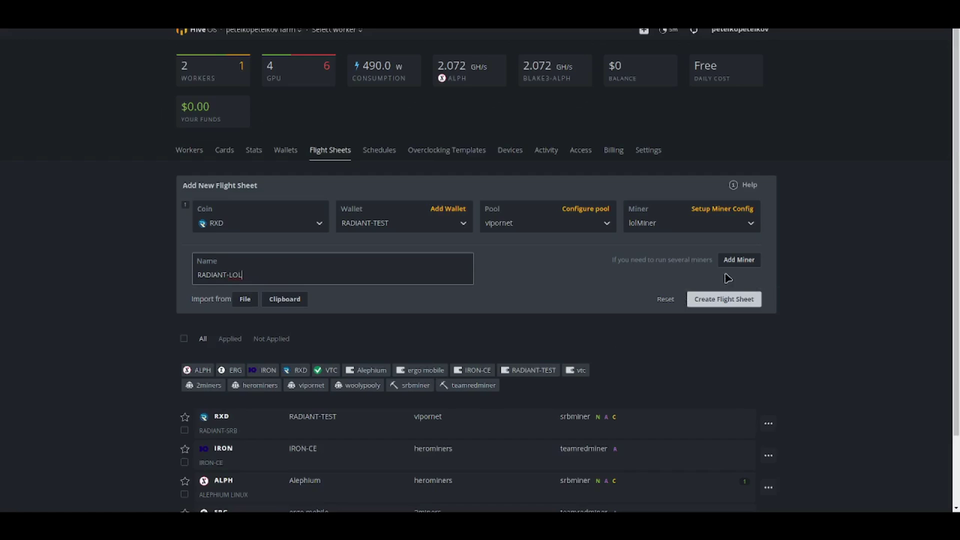
{"action": "left_click", "coordinate": [725, 299]}
{"action": "scroll", "coordinate": [729, 300], "scroll_direction": "down", "scroll_amount": 2}
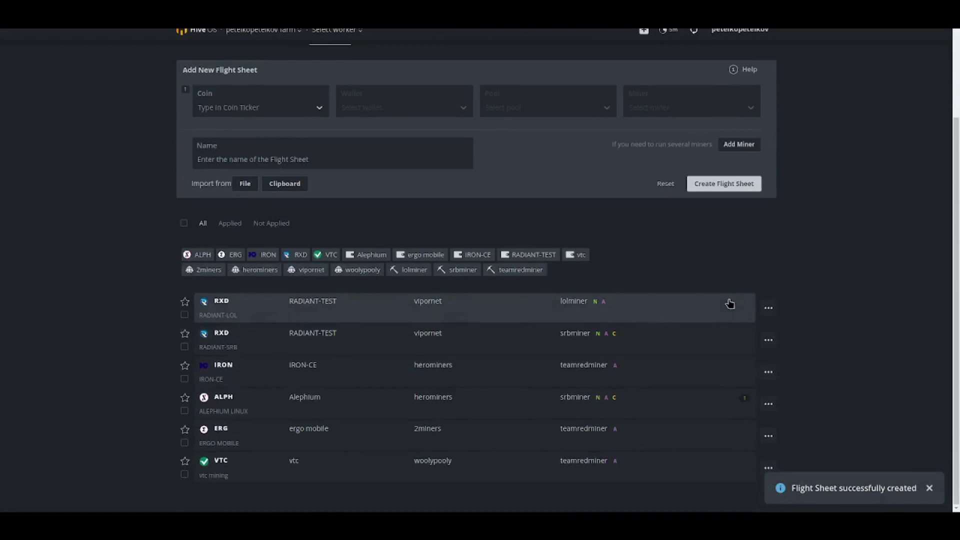
{"action": "scroll", "coordinate": [388, 322], "scroll_direction": "up", "scroll_amount": 3}
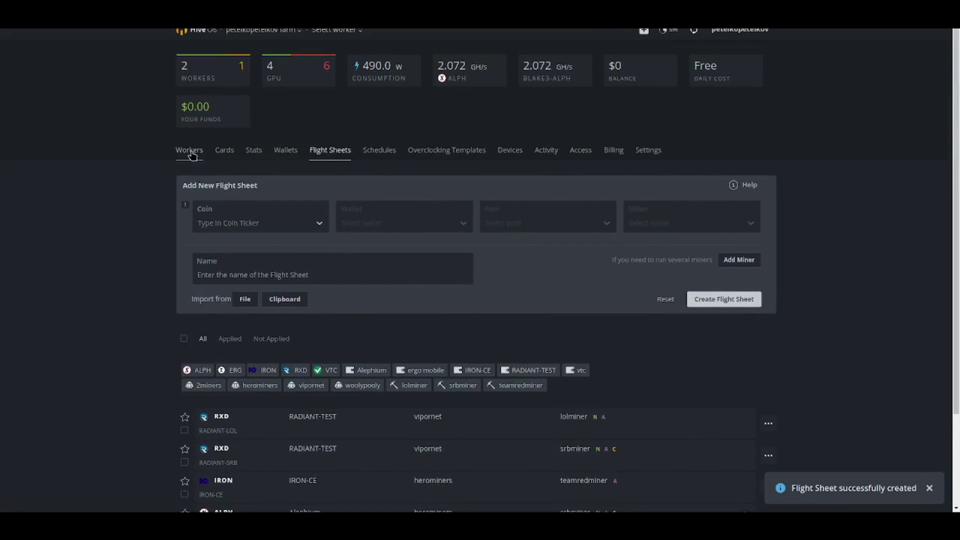
{"action": "left_click", "coordinate": [191, 152]}
- Apply the RADIANT-LOL flight sheet to worker KIRE014-DOLE from its Flight Sheet tab
{"action": "left_click", "coordinate": [215, 220]}
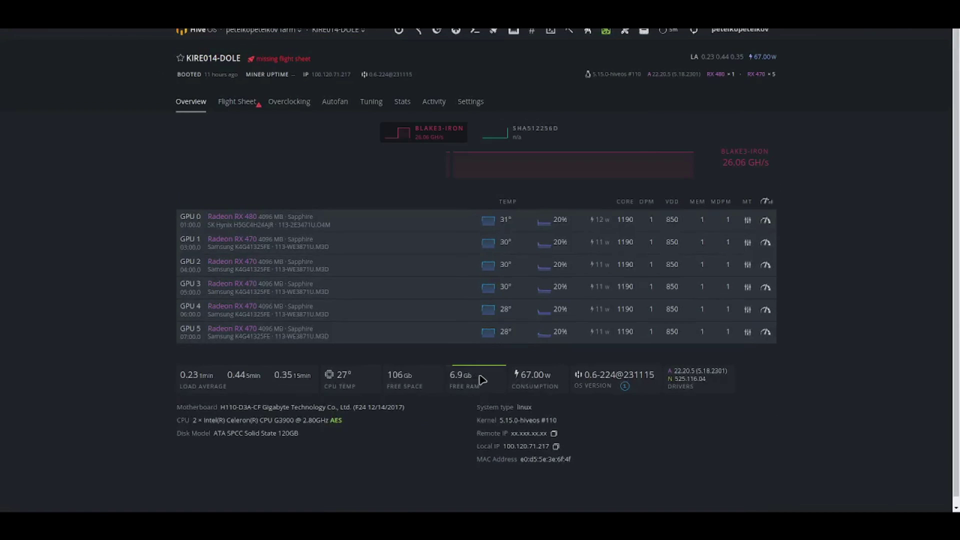
{"action": "left_click", "coordinate": [241, 103]}
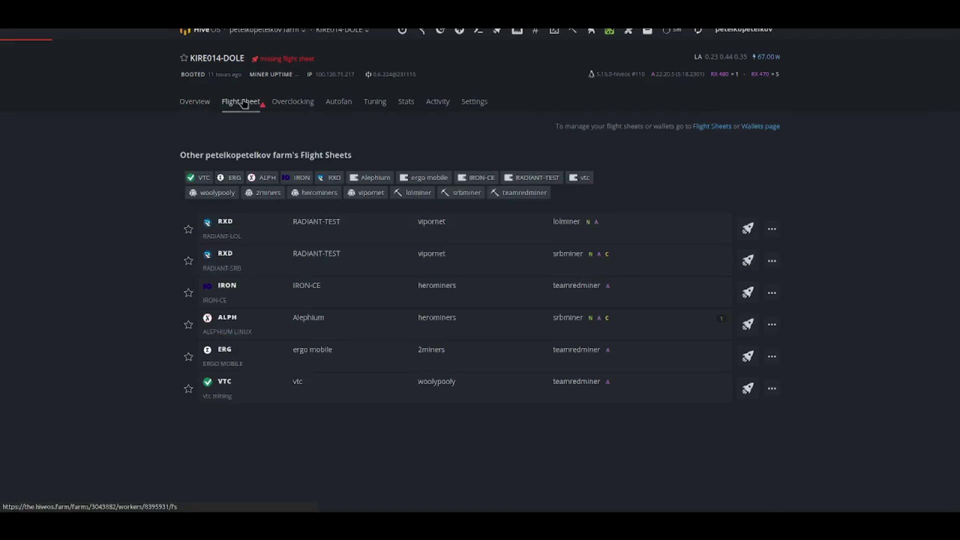
{"action": "left_click", "coordinate": [332, 231]}
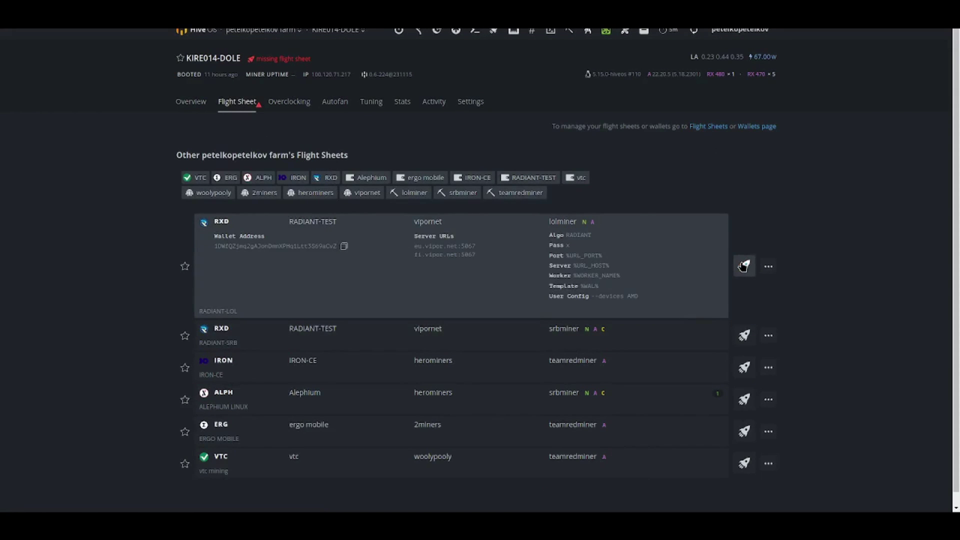
{"action": "left_click", "coordinate": [743, 267]}
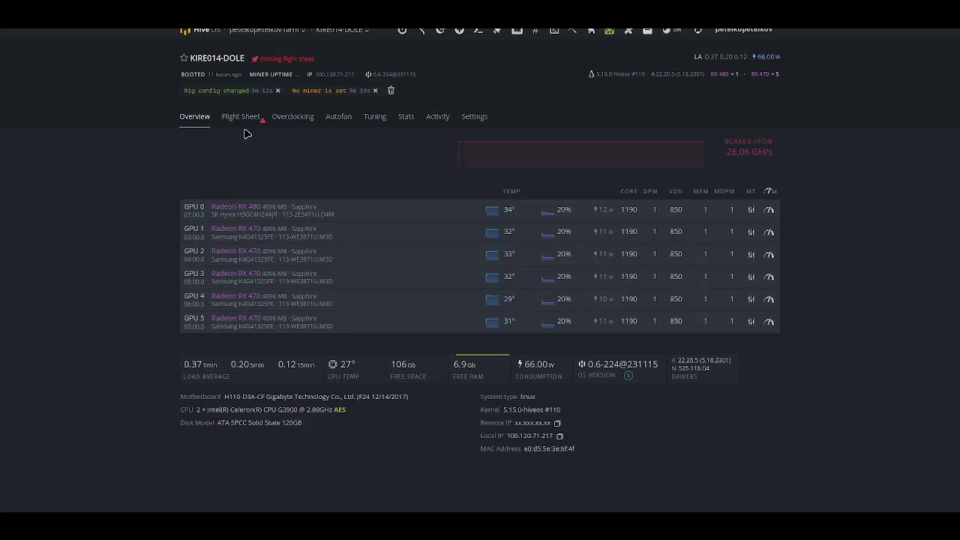
- On the farm's Flight Sheets page, pick coin RXD and the RADIANT-TEST wallet
{"action": "left_click", "coordinate": [235, 116]}
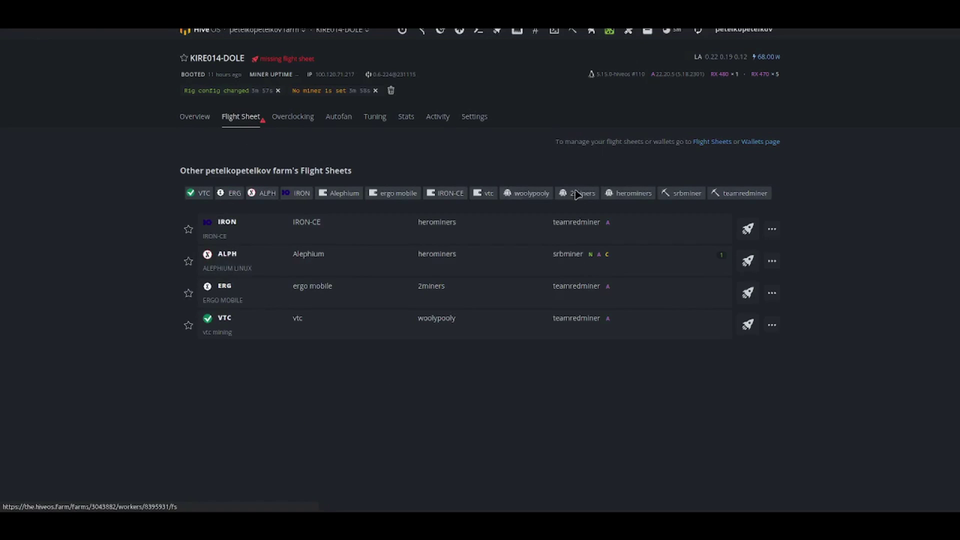
{"action": "left_click", "coordinate": [713, 144]}
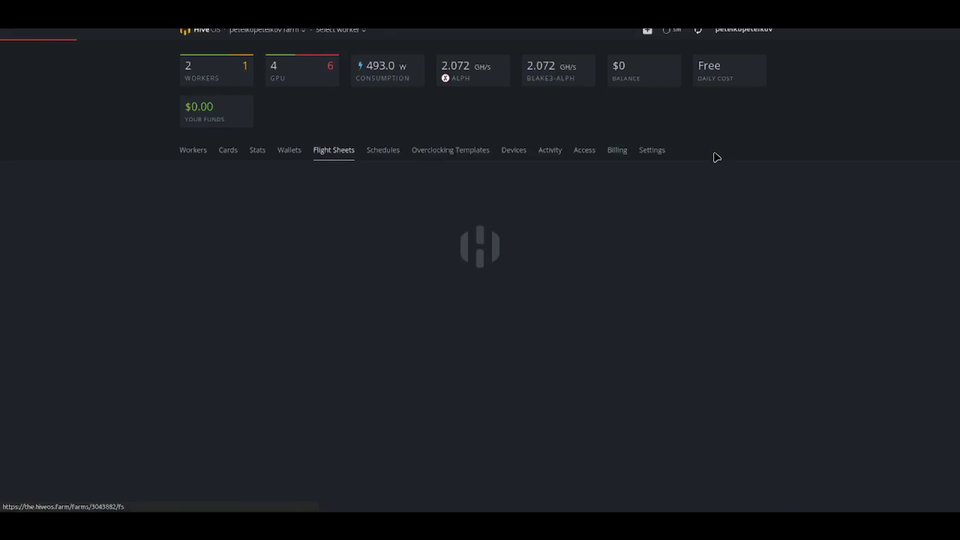
{"action": "left_click", "coordinate": [253, 228]}
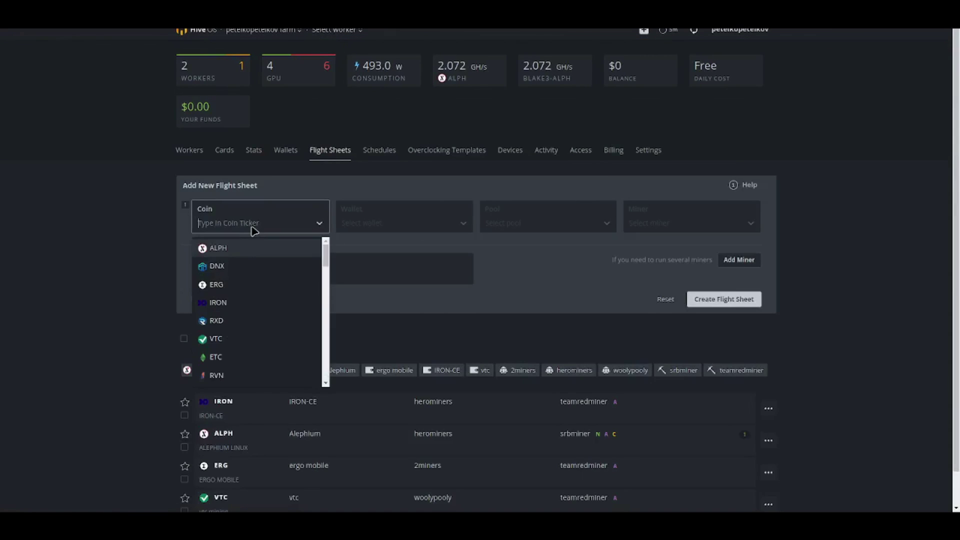
{"action": "left_click", "coordinate": [243, 321]}
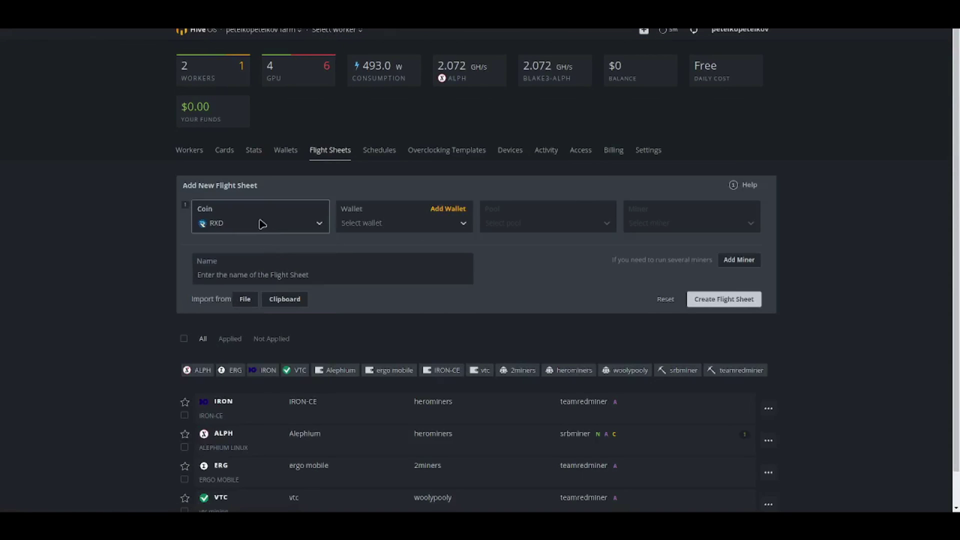
{"action": "left_click", "coordinate": [381, 223]}
{"action": "left_click", "coordinate": [380, 253]}
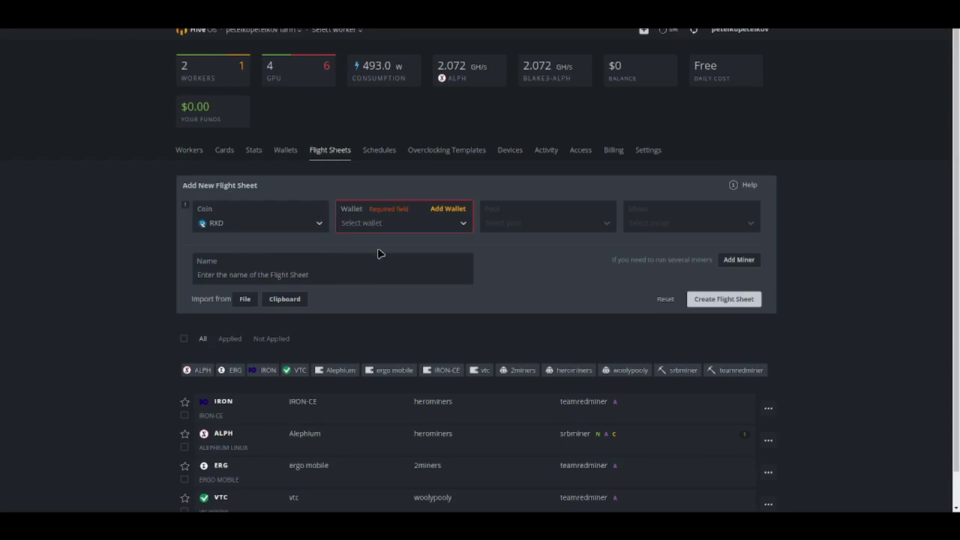
{"action": "left_click", "coordinate": [375, 223]}
{"action": "left_click", "coordinate": [415, 248]}
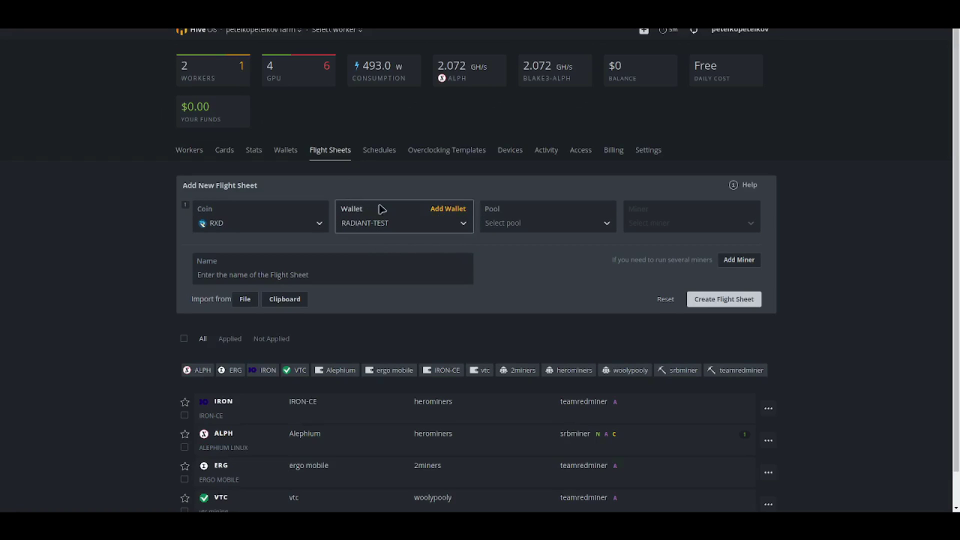
- Choose the vipornet pool with its Germany and Finland servers
{"action": "left_click", "coordinate": [518, 225]}
{"action": "scroll", "coordinate": [515, 336], "scroll_direction": "down", "scroll_amount": 5}
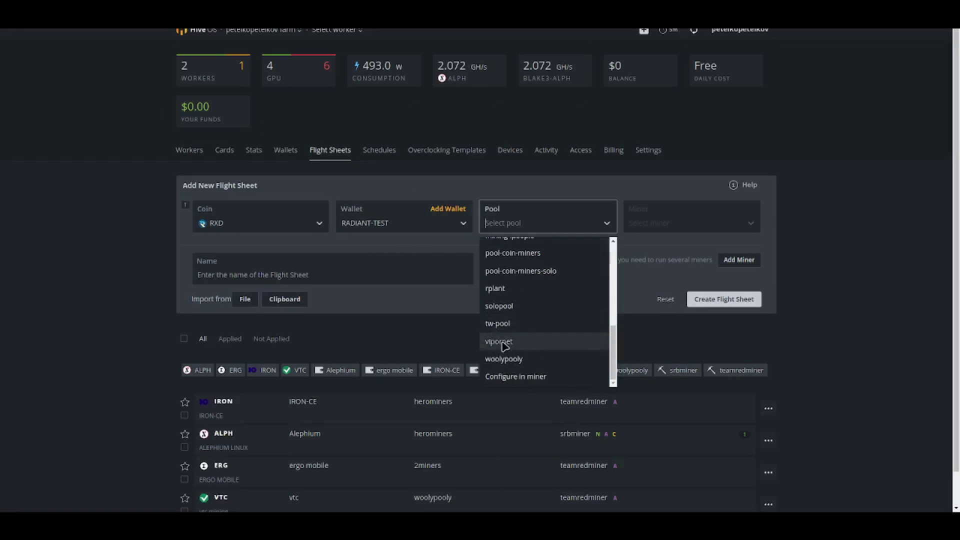
{"action": "left_click", "coordinate": [505, 345]}
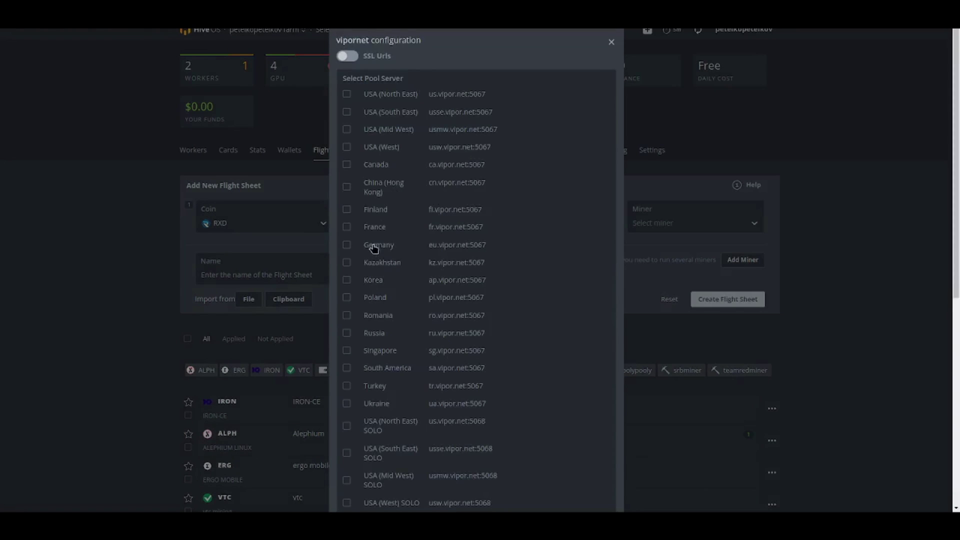
{"action": "left_click", "coordinate": [347, 245]}
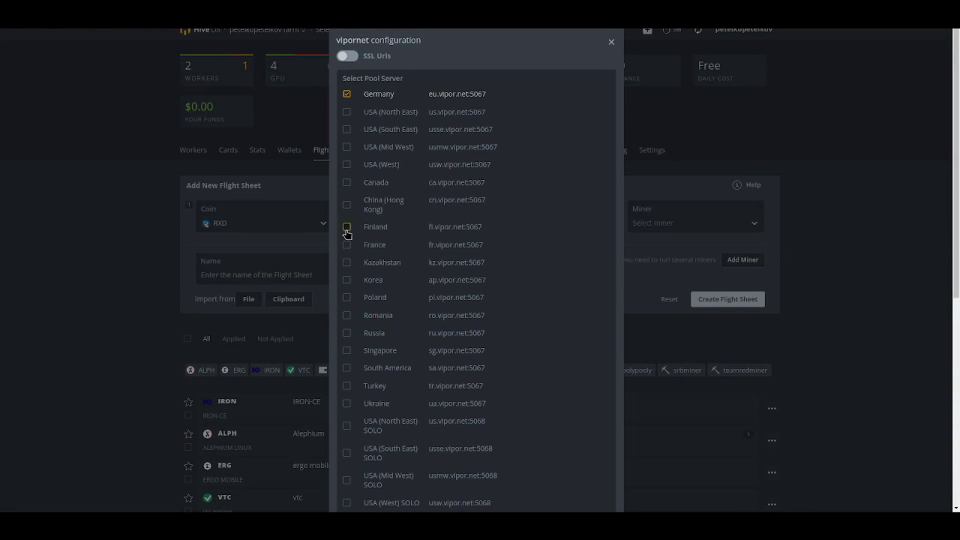
{"action": "left_click", "coordinate": [348, 245]}
{"action": "scroll", "coordinate": [508, 315], "scroll_direction": "down", "scroll_amount": 7}
{"action": "left_click", "coordinate": [599, 490]}
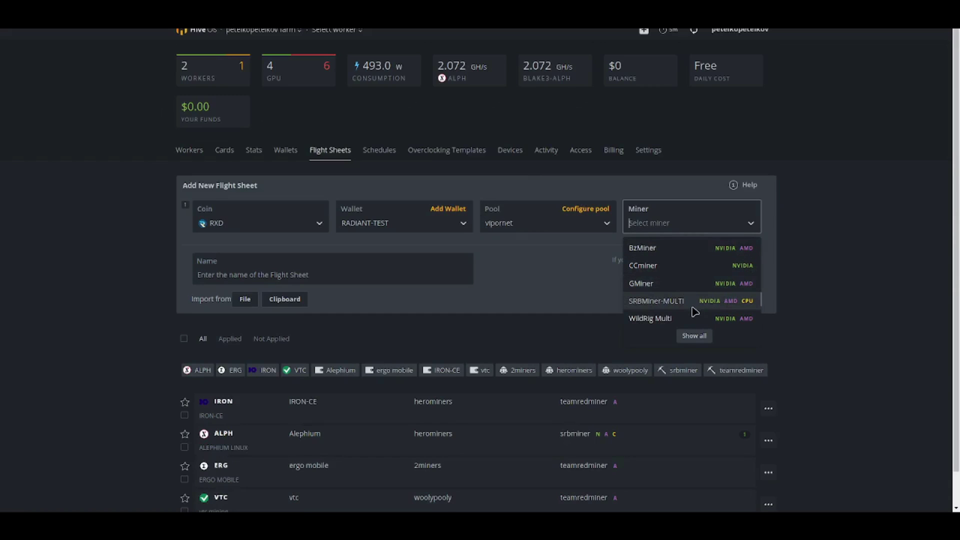
- Choose SRBMiner-MULTI and apply its config with worker name %WORKER_NAME%
{"action": "left_click", "coordinate": [648, 302]}
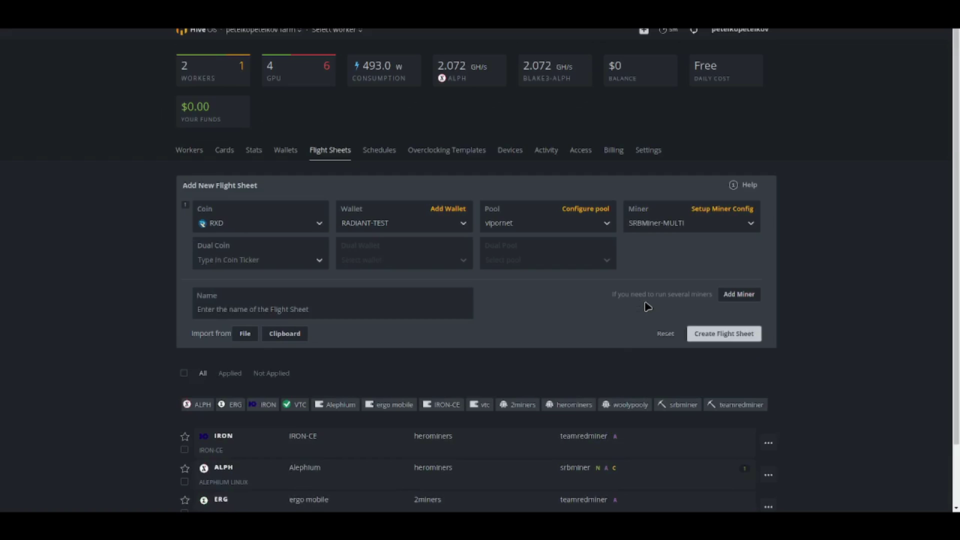
{"action": "left_click", "coordinate": [713, 209]}
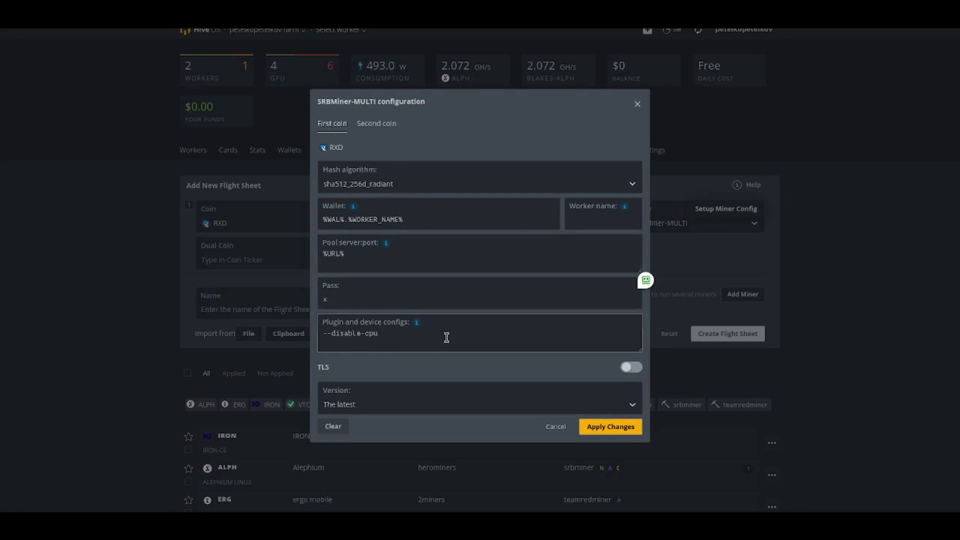
{"action": "mouse_move", "coordinate": [624, 207]}
{"action": "left_click", "coordinate": [638, 244]}
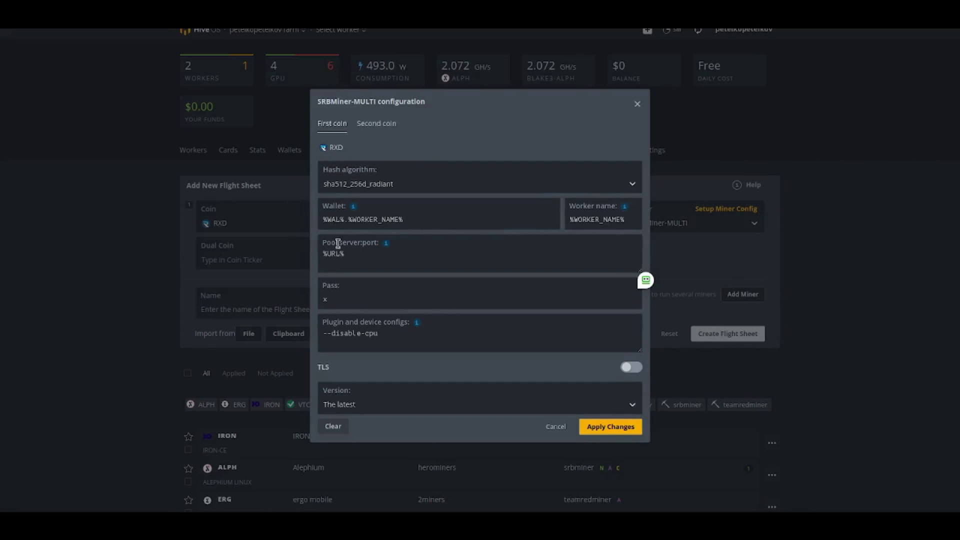
{"action": "left_click", "coordinate": [611, 428]}
{"action": "left_click", "coordinate": [353, 313]}
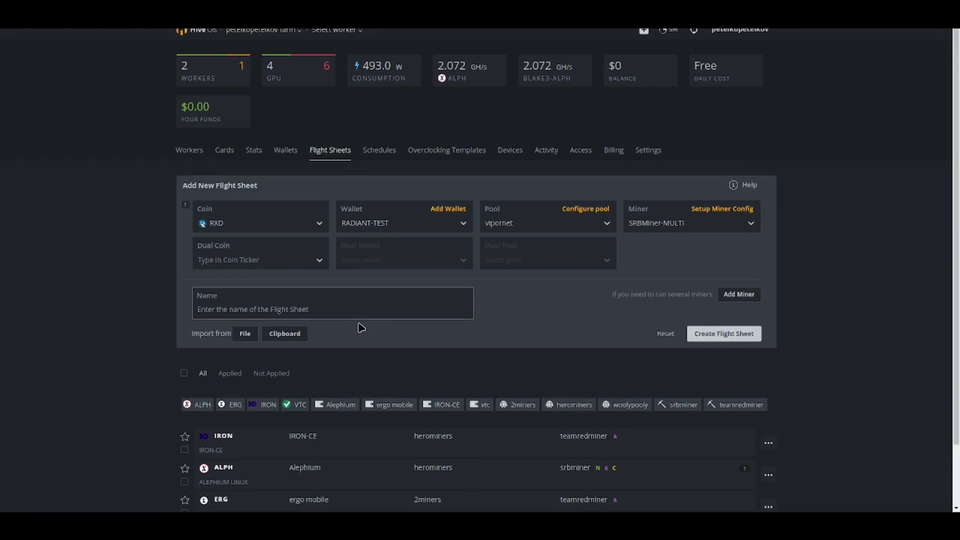
- Name the flight sheet RADIANT-SRB, create it, and return to the Workers list
{"action": "type", "text": "RADIANT-SRB"}
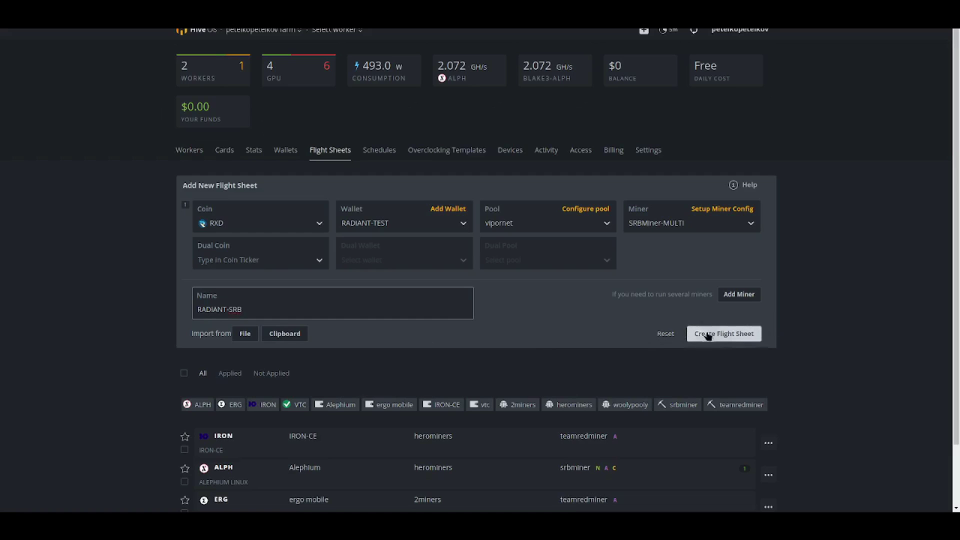
{"action": "left_click", "coordinate": [725, 334]}
{"action": "scroll", "coordinate": [724, 338], "scroll_direction": "down", "scroll_amount": 2}
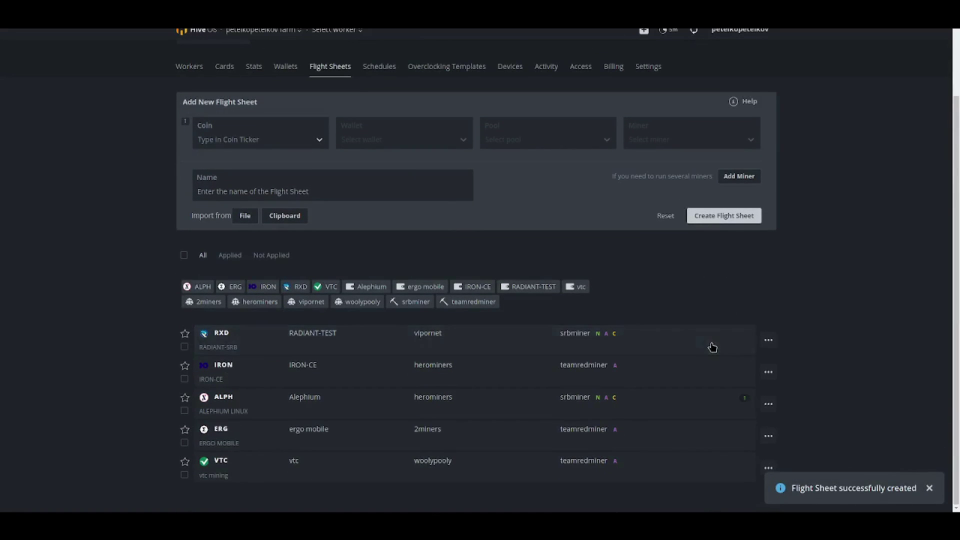
{"action": "left_click", "coordinate": [193, 70]}
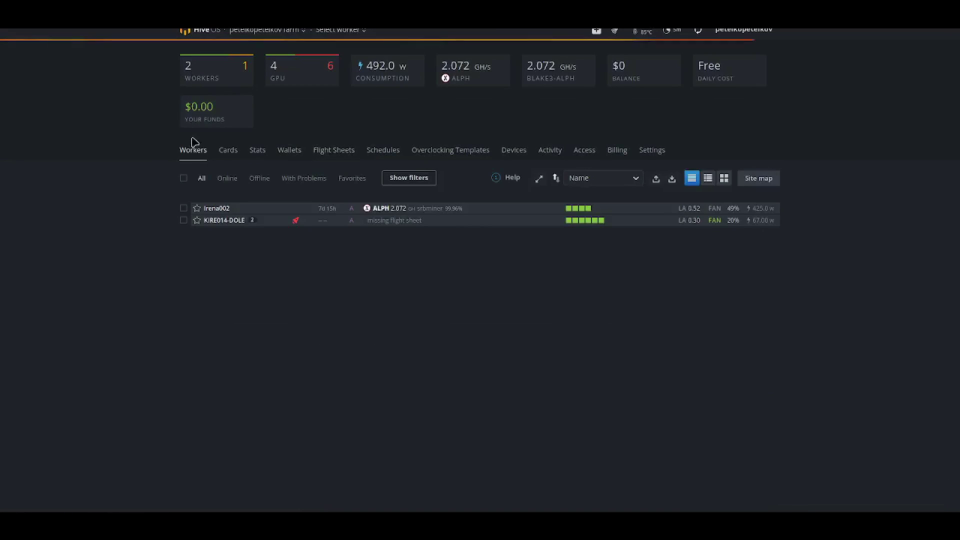
- Apply the RADIANT-SRB flight sheet to KIRE014-DOLE, then check its six-GPU overview
{"action": "left_click", "coordinate": [220, 221]}
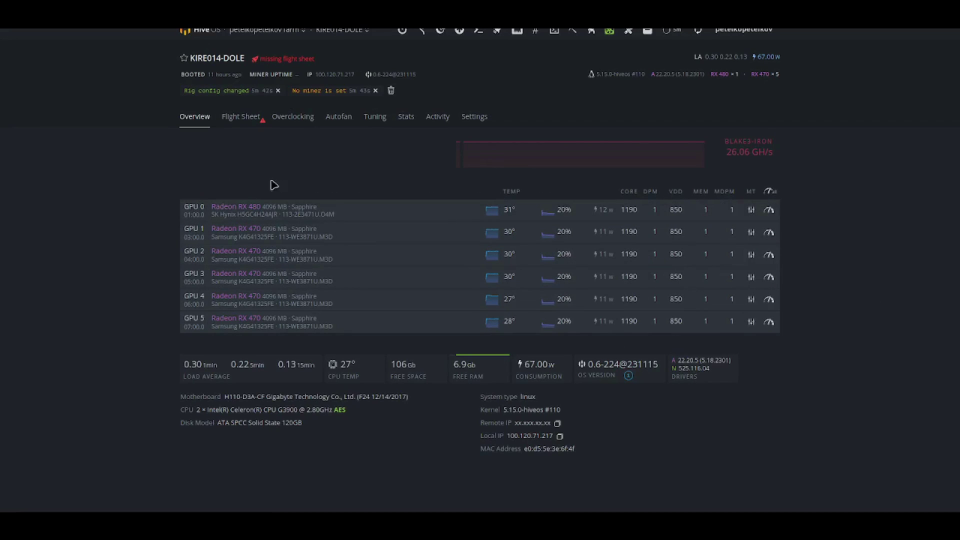
{"action": "left_click", "coordinate": [237, 116]}
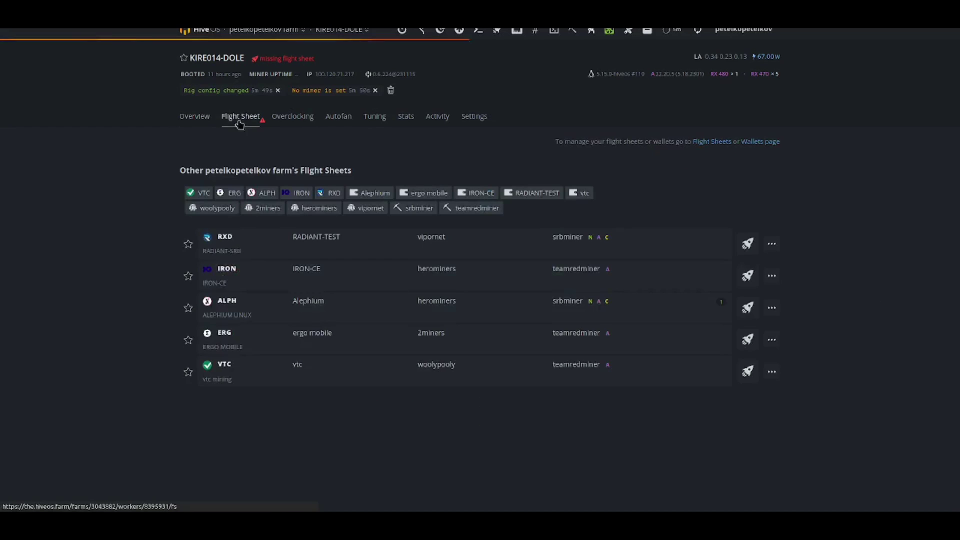
{"action": "left_click", "coordinate": [401, 245]}
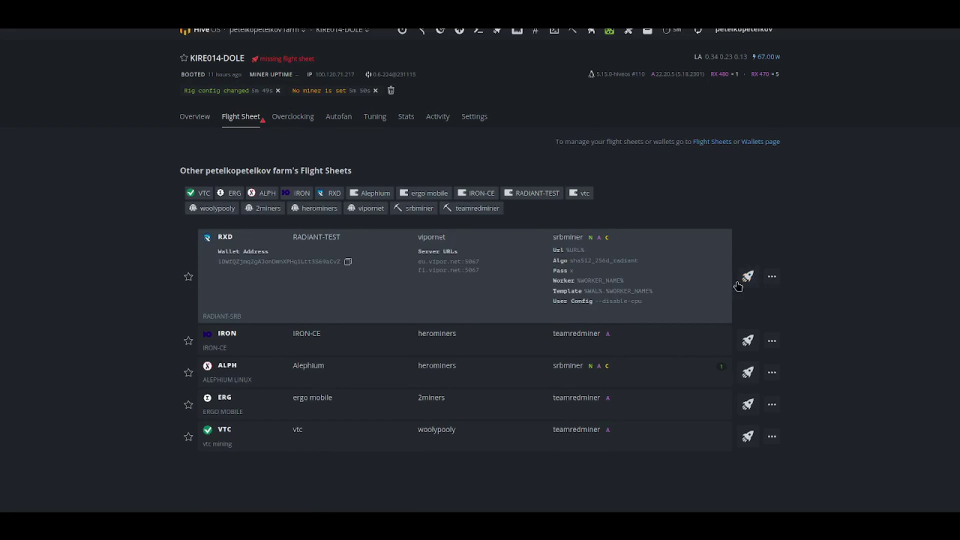
{"action": "left_click", "coordinate": [746, 278]}
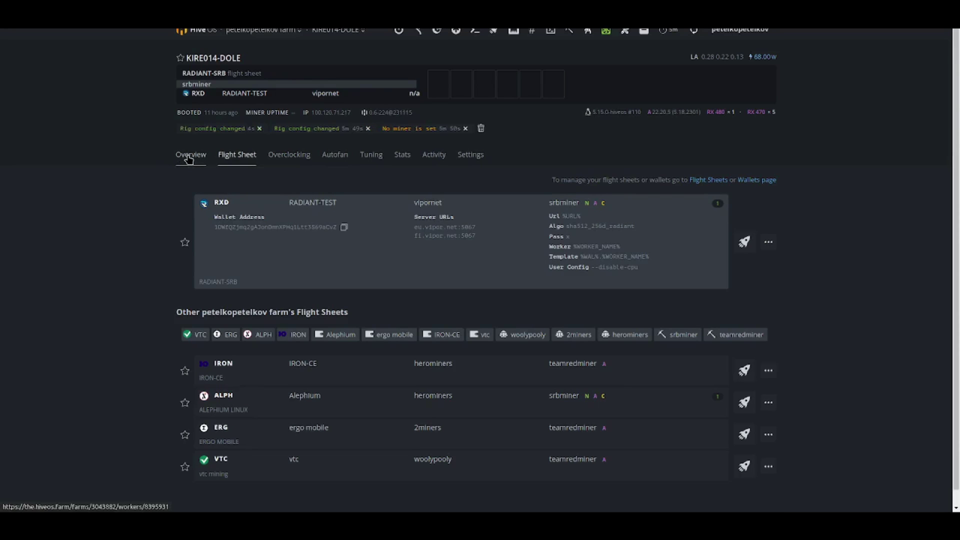
{"action": "left_click", "coordinate": [189, 159]}
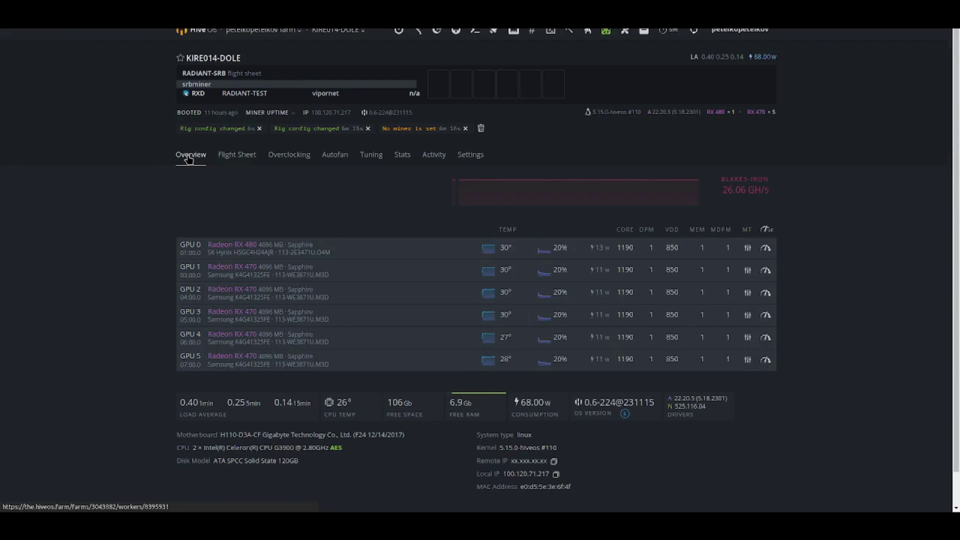